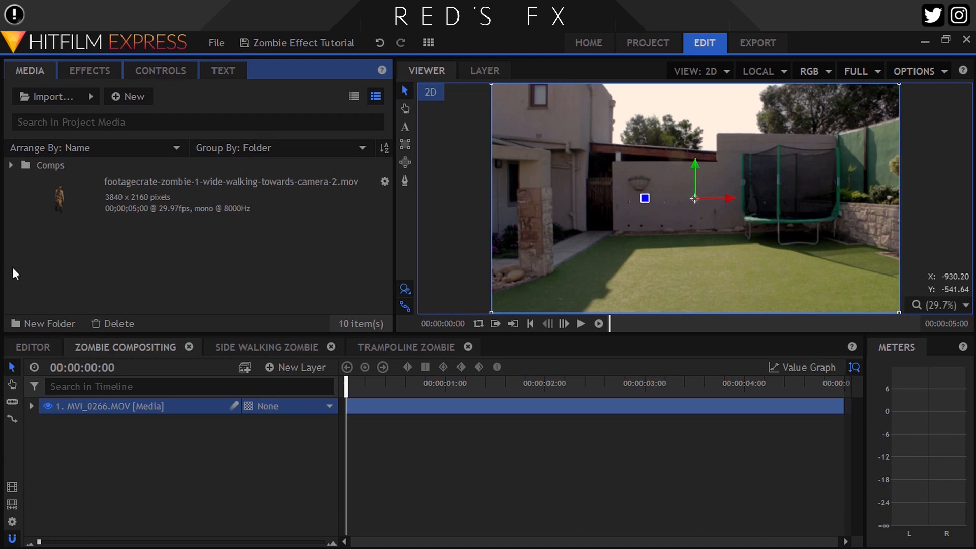
Add the zombie clip to the composition above the background footage and set its layer to 3D Plane
{"action": "left_click_drag", "start_coordinate": [140, 299], "coordinate": [175, 402]}
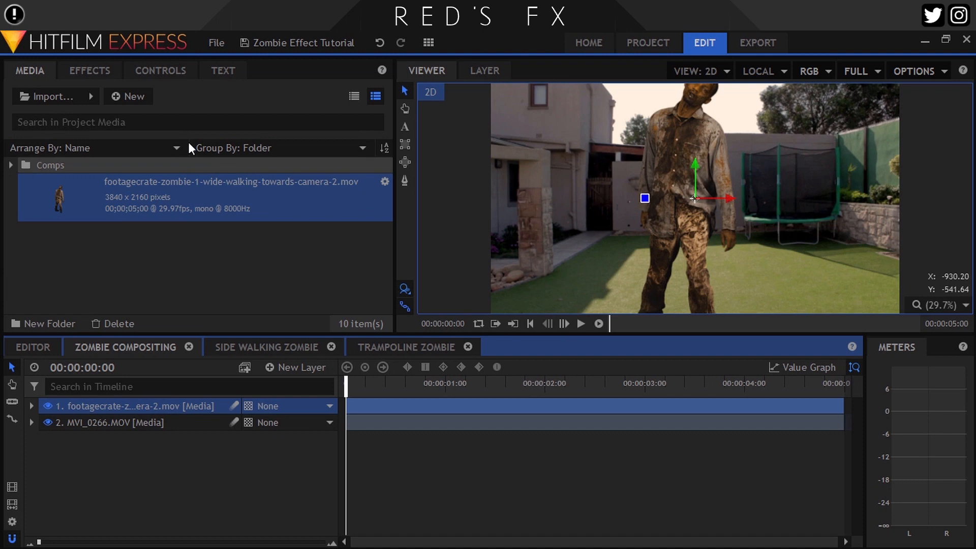
{"action": "left_click", "coordinate": [251, 409]}
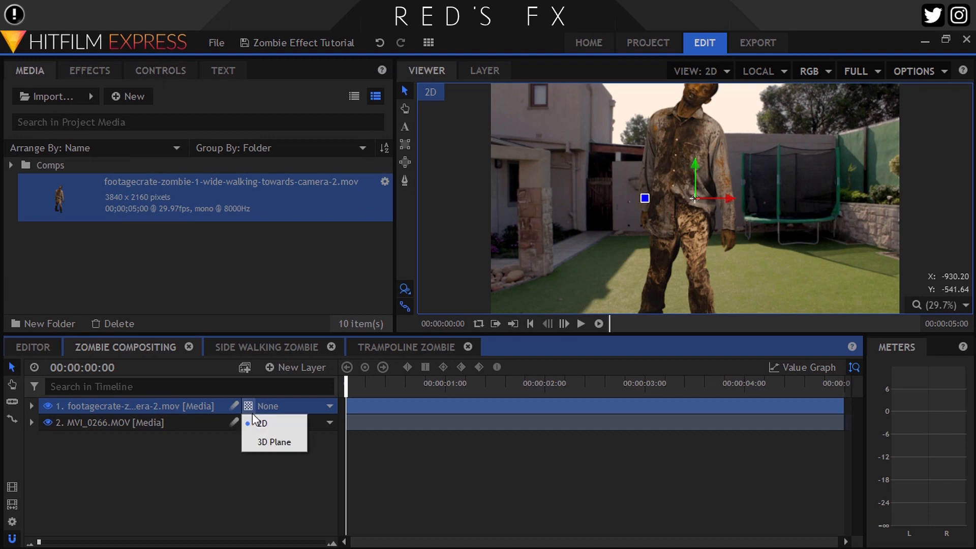
{"action": "left_click", "coordinate": [263, 441]}
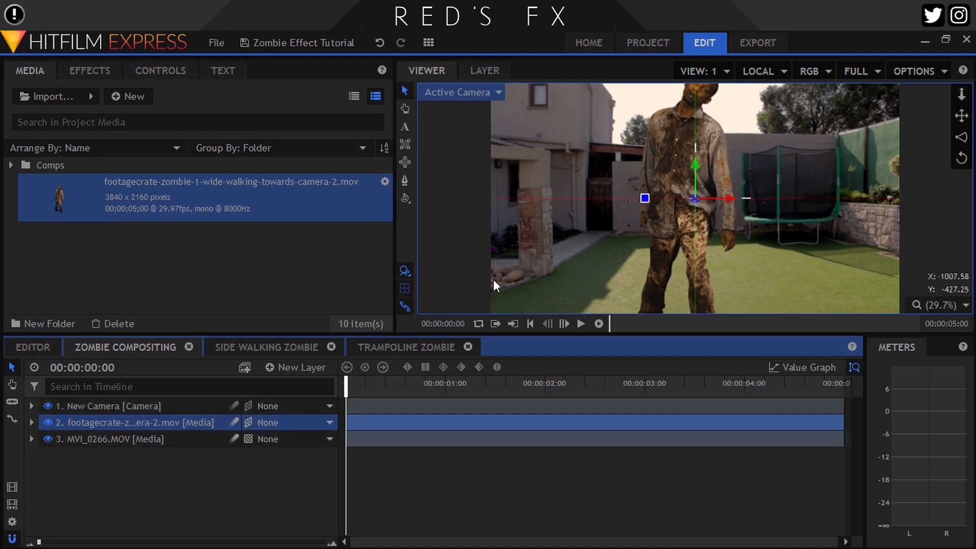
Move the zombie layer back into the scene near the wall, to about position -204, -209, -2149
{"action": "left_click", "coordinate": [690, 199]}
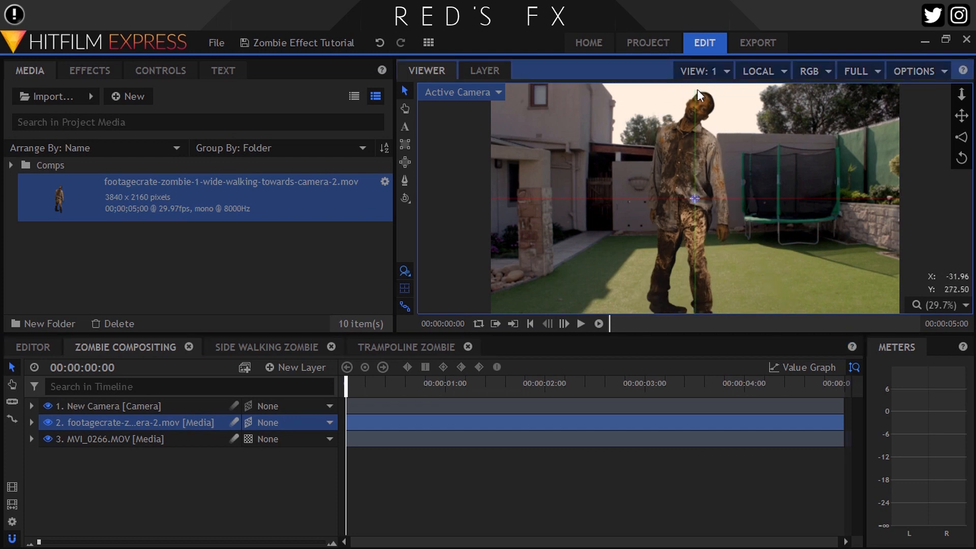
{"action": "left_click", "coordinate": [160, 71]}
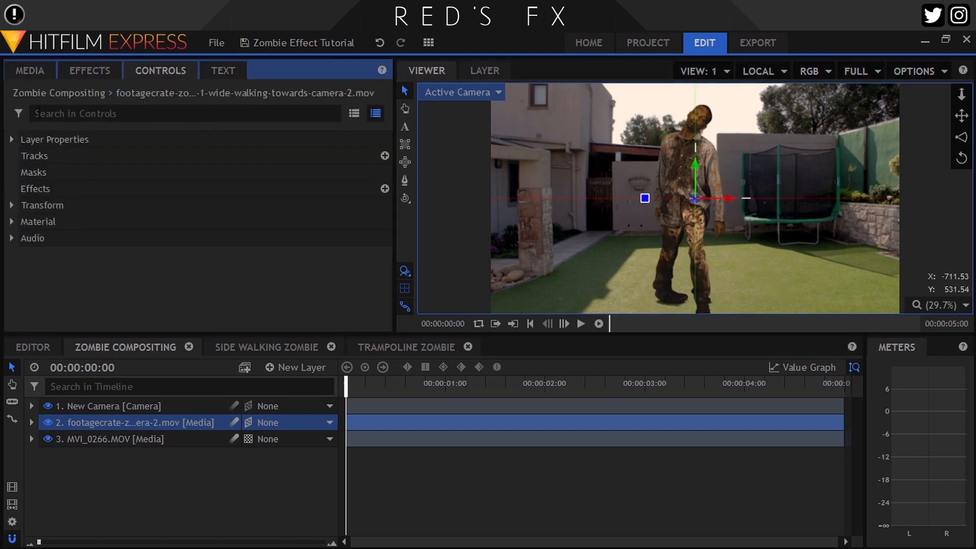
{"action": "left_click", "coordinate": [11, 205]}
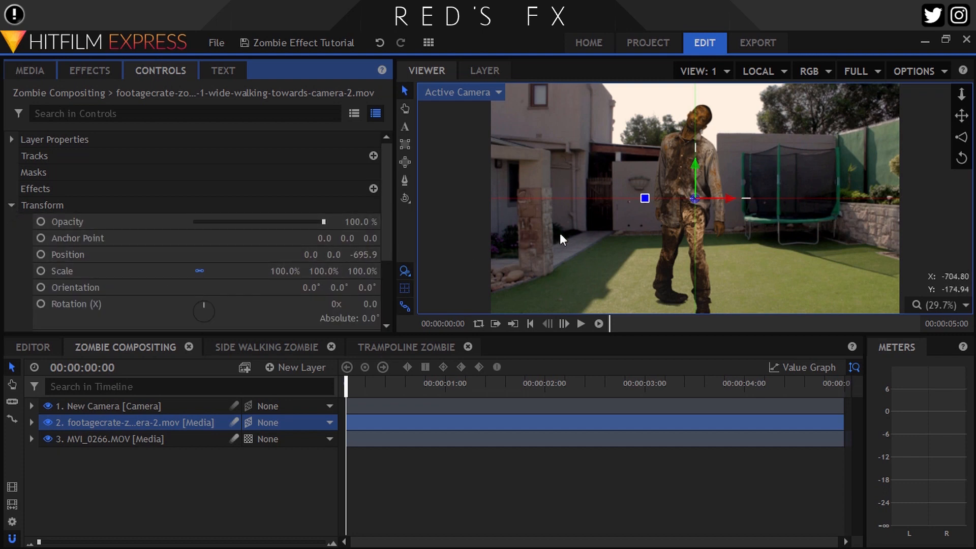
{"action": "left_click_drag", "start_coordinate": [362, 255], "coordinate": [404, 248]}
{"action": "left_click_drag", "start_coordinate": [727, 200], "coordinate": [617, 217]}
{"action": "left_click_drag", "start_coordinate": [365, 251], "coordinate": [158, 269]}
{"action": "left_click_drag", "start_coordinate": [621, 162], "coordinate": [620, 172]}
{"action": "left_click_drag", "start_coordinate": [675, 209], "coordinate": [630, 204]}
{"action": "left_click_drag", "start_coordinate": [369, 255], "coordinate": [254, 254]}
{"action": "left_click_drag", "start_coordinate": [631, 208], "coordinate": [628, 206]}
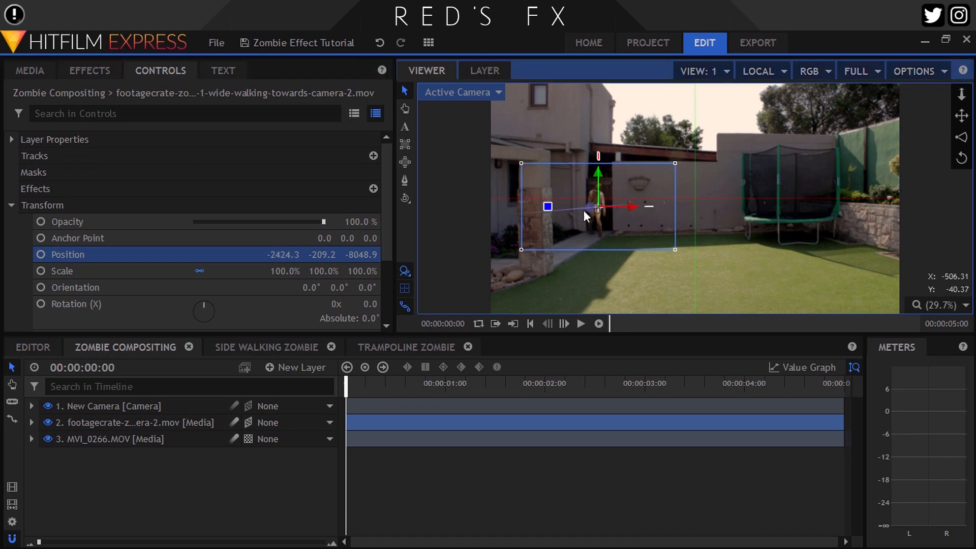
{"action": "scroll", "coordinate": [582, 199], "scroll_direction": "up", "scroll_amount": 1}
{"action": "scroll", "coordinate": [583, 200], "scroll_direction": "down", "scroll_amount": 1}
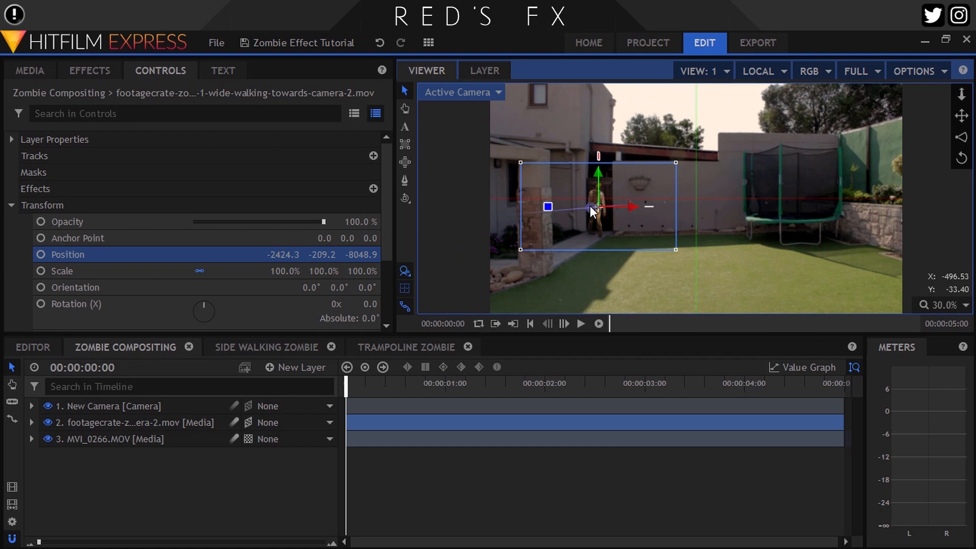
{"action": "left_click_drag", "start_coordinate": [594, 205], "coordinate": [666, 233]}
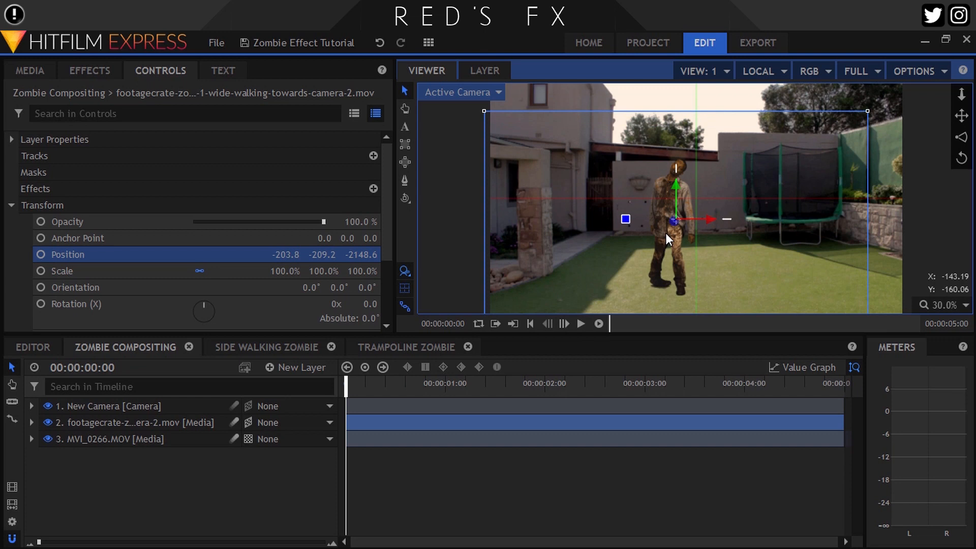
Set the zombie layer's scale to 105%
{"action": "left_click", "coordinate": [292, 270]}
{"action": "type", "text": "105"}
{"action": "key", "text": "Return"}
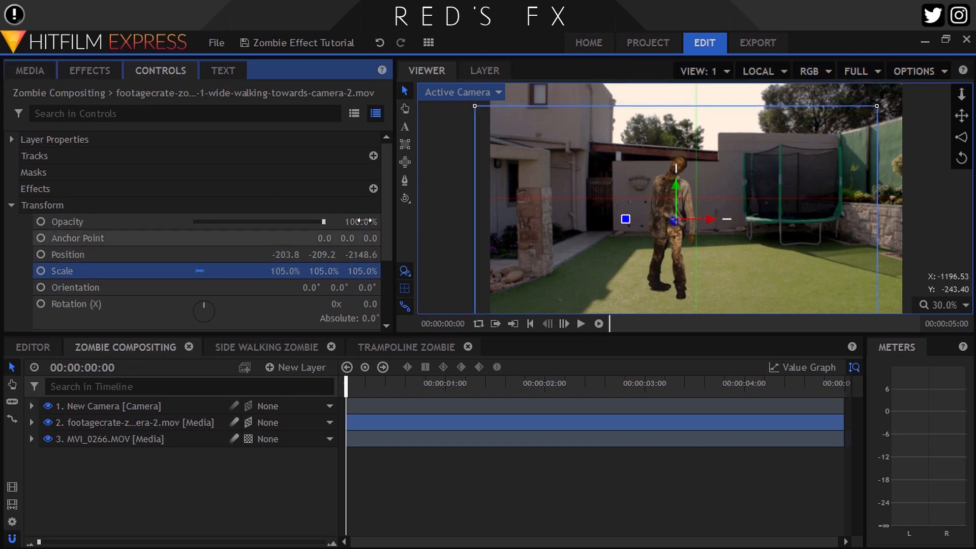
Move the zombie layer further back to about position -164, -202, -2600
{"action": "left_click_drag", "start_coordinate": [675, 199], "coordinate": [713, 218]}
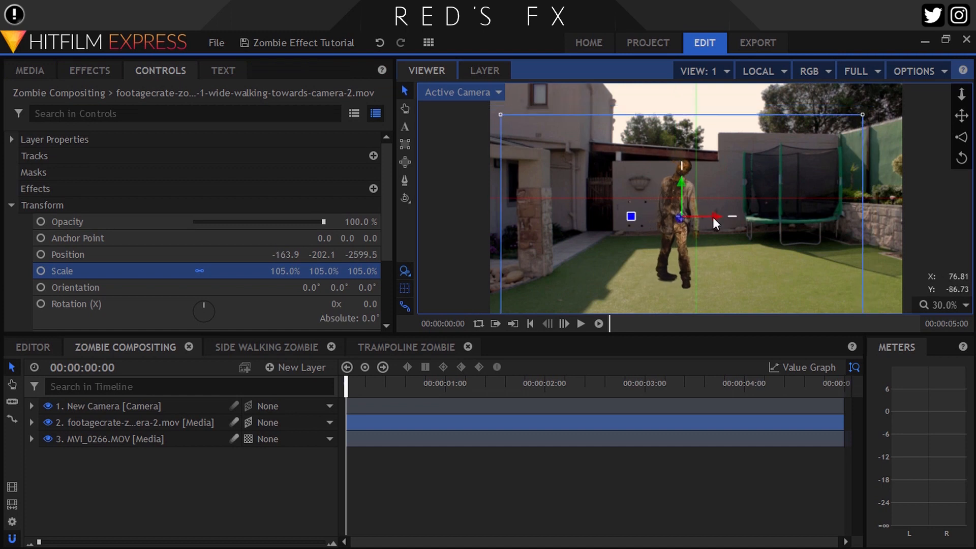
{"action": "scroll", "coordinate": [694, 178], "scroll_direction": "up", "scroll_amount": 2}
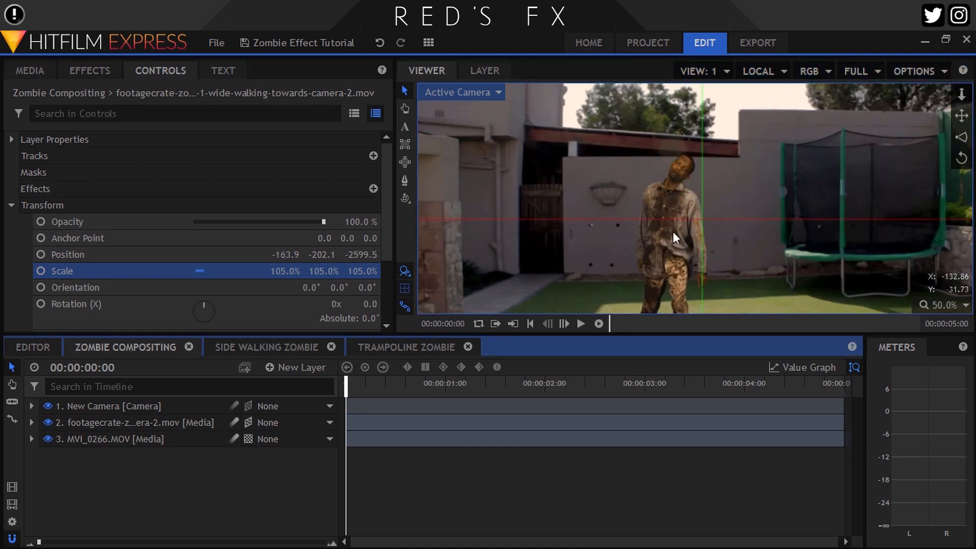
{"action": "left_click_drag", "start_coordinate": [761, 225], "coordinate": [752, 183]}
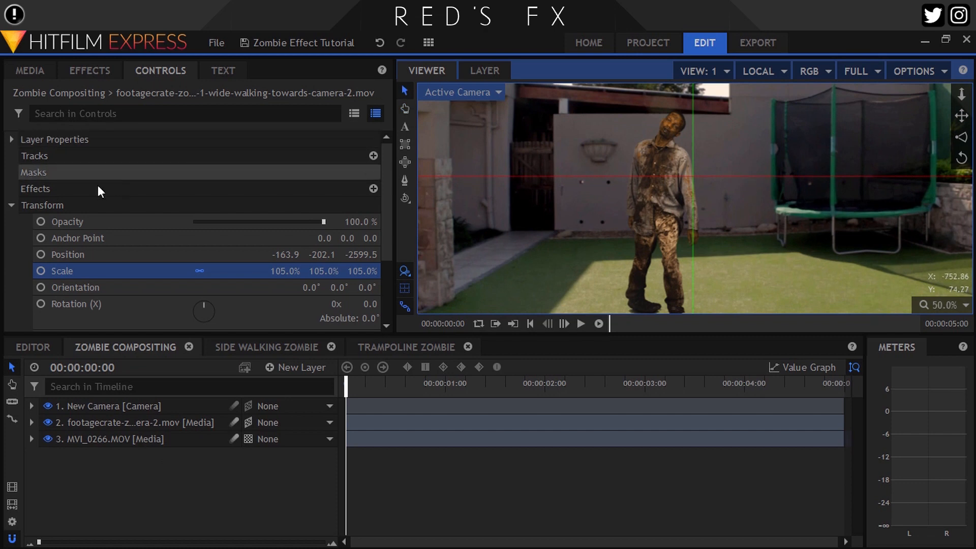
{"action": "left_click", "coordinate": [11, 205]}
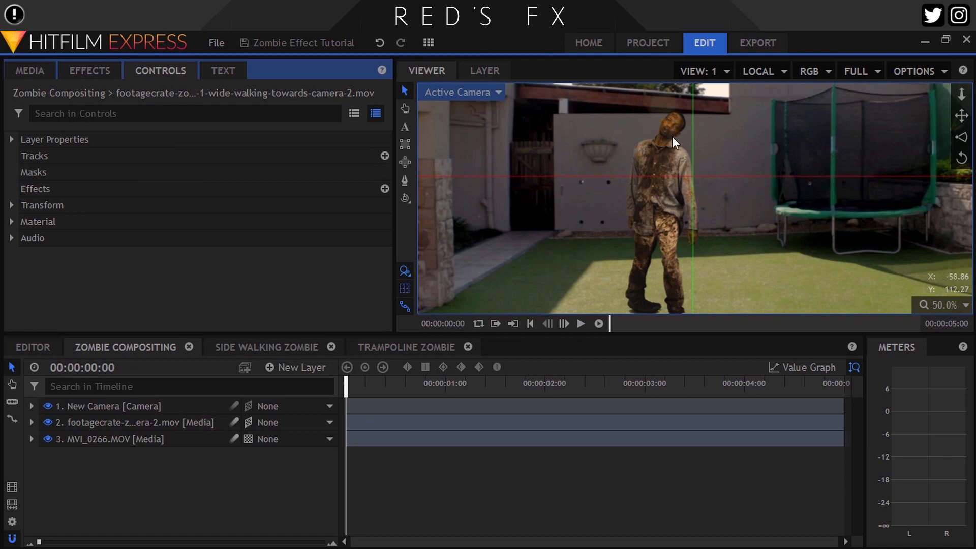
Apply the Levels Histogram colour correction effect to the zombie layer
{"action": "left_click", "coordinate": [89, 71]}
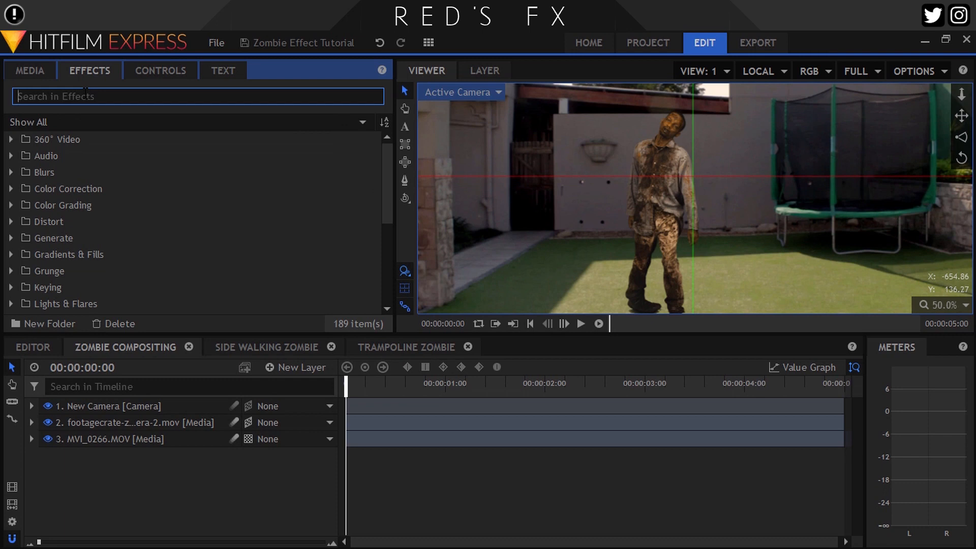
{"action": "left_click", "coordinate": [12, 189]}
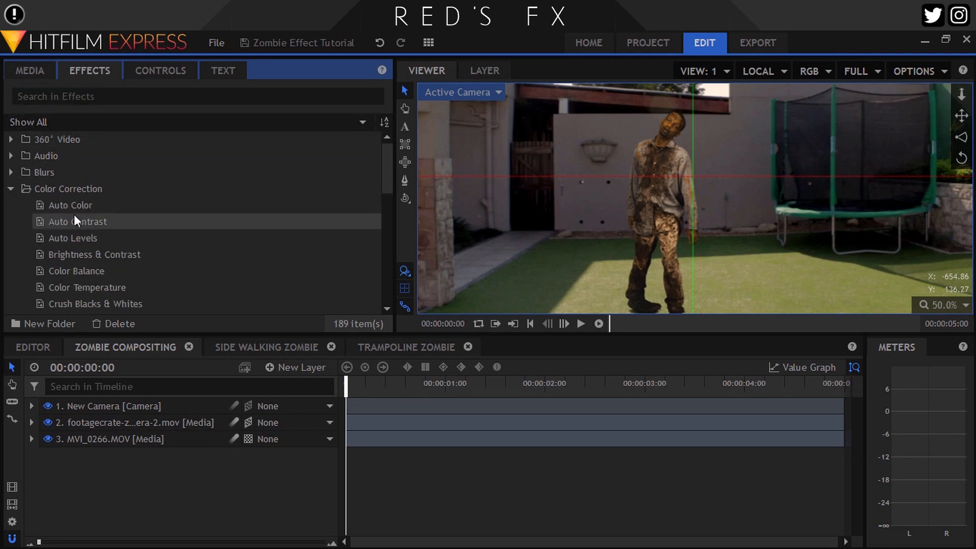
{"action": "scroll", "coordinate": [80, 213], "scroll_direction": "down", "scroll_amount": 1}
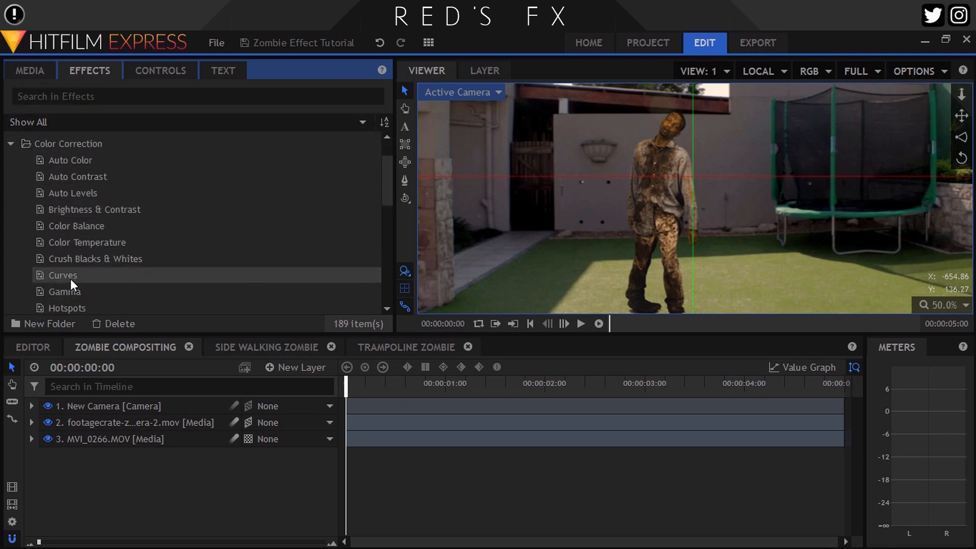
{"action": "scroll", "coordinate": [70, 278], "scroll_direction": "down", "scroll_amount": 2}
{"action": "left_click_drag", "start_coordinate": [57, 251], "coordinate": [118, 428]}
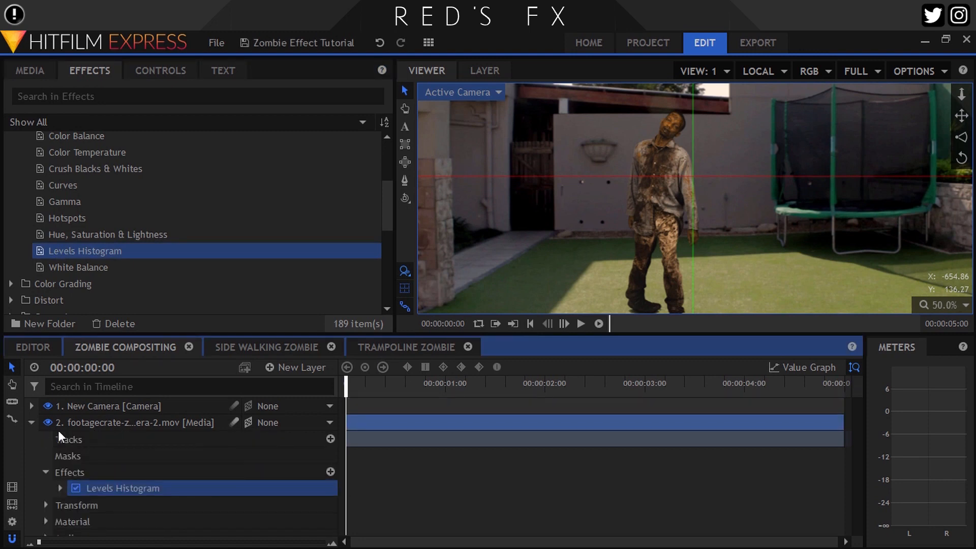
{"action": "left_click", "coordinate": [32, 422]}
Set the Levels Histogram input black to about 0.03 and input white to about 0.83
{"action": "left_click", "coordinate": [161, 76]}
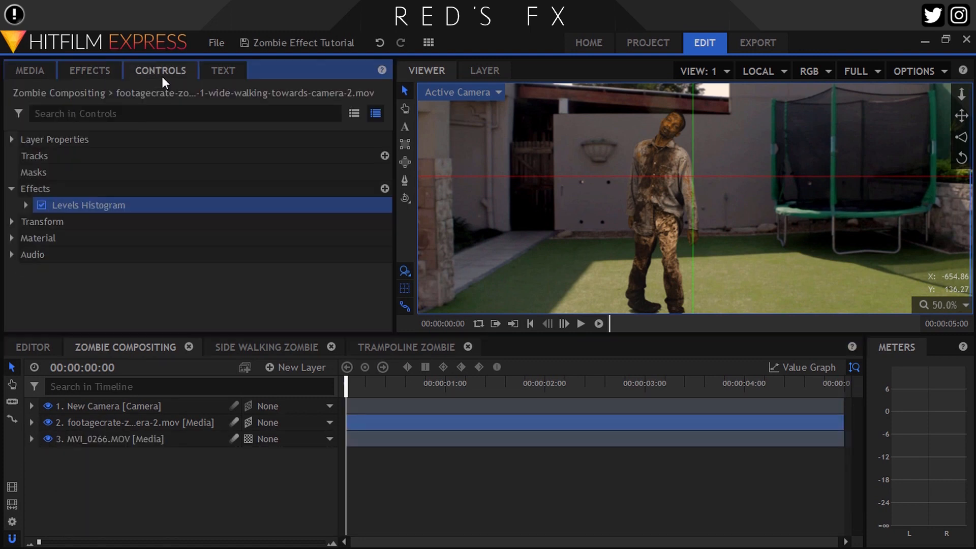
{"action": "left_click", "coordinate": [25, 205]}
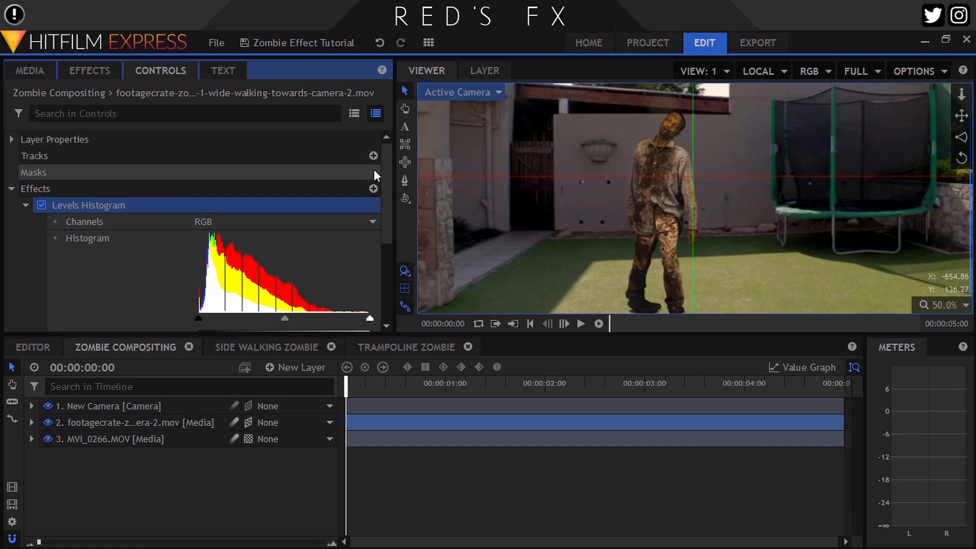
{"action": "left_click_drag", "start_coordinate": [386, 172], "coordinate": [386, 214]}
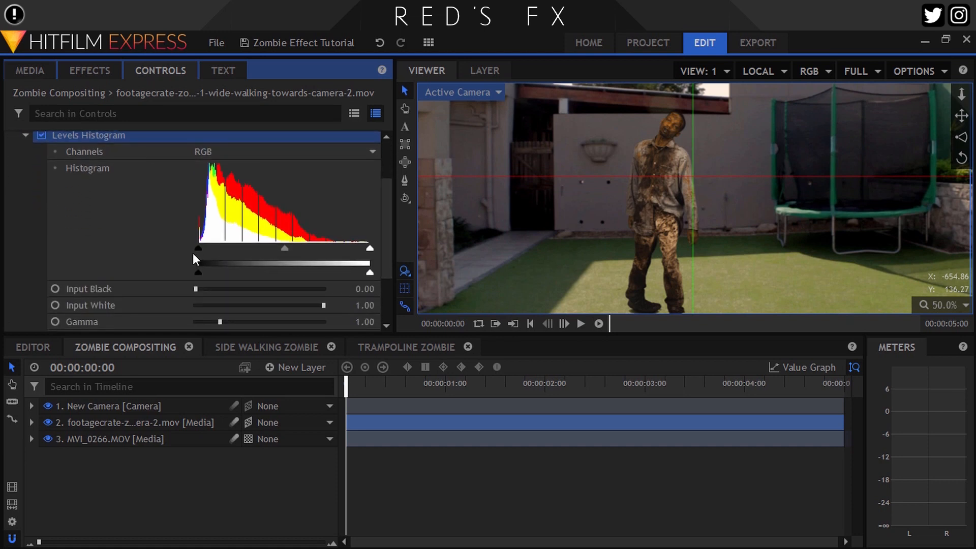
{"action": "left_click_drag", "start_coordinate": [196, 248], "coordinate": [199, 249]}
{"action": "left_click_drag", "start_coordinate": [370, 250], "coordinate": [300, 245]}
{"action": "key", "text": "ctrl+z"}
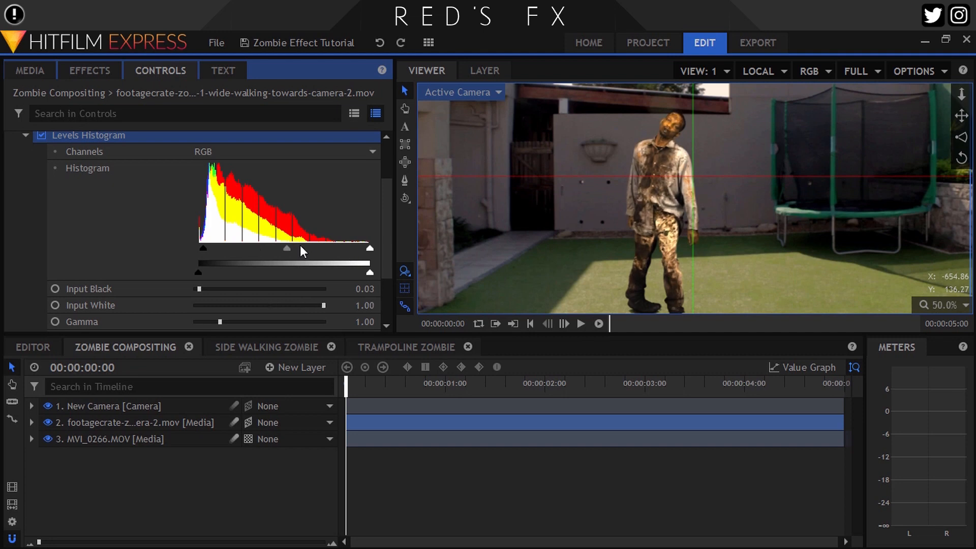
{"action": "left_click_drag", "start_coordinate": [368, 249], "coordinate": [340, 249]}
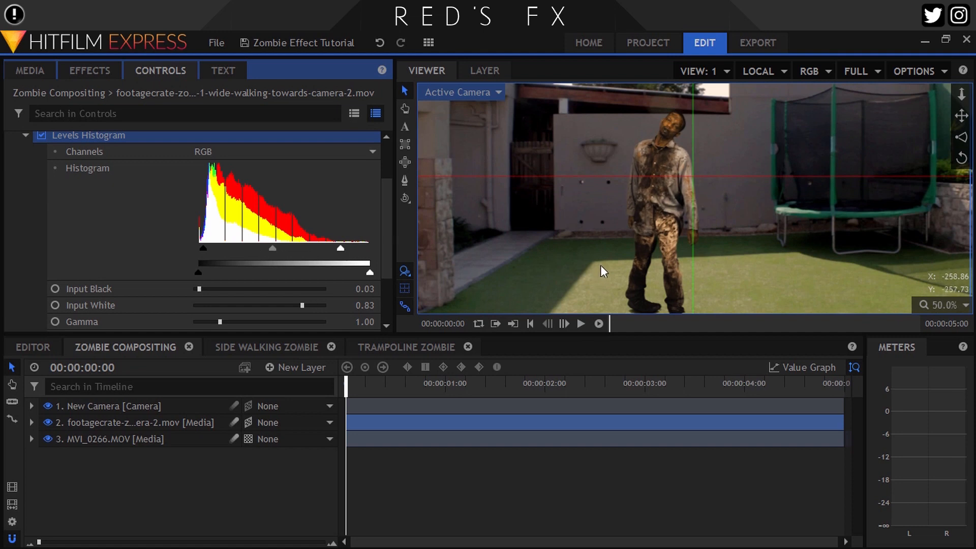
Zoom and pan the viewer to inspect how the zombie blends with the background
{"action": "scroll", "coordinate": [594, 263], "scroll_direction": "up", "scroll_amount": 3}
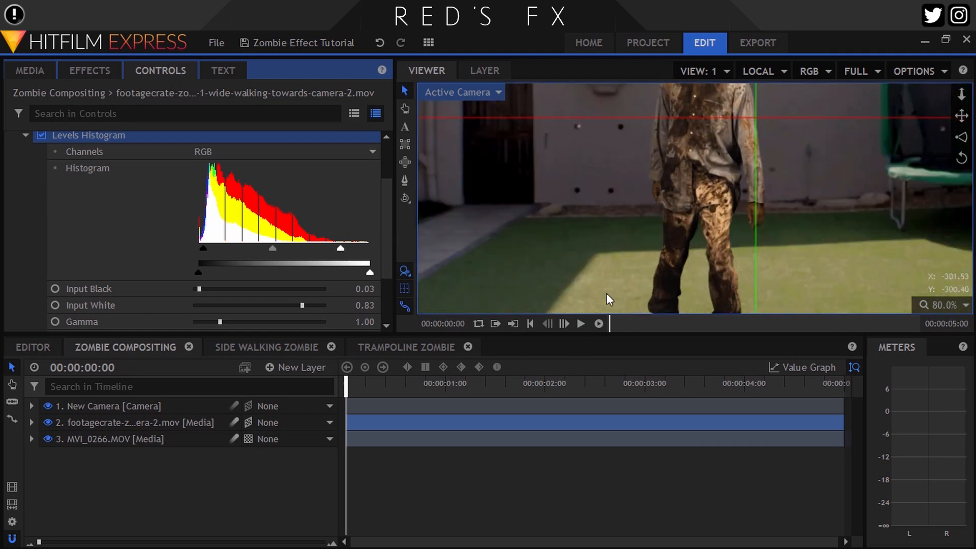
{"action": "scroll", "coordinate": [683, 200], "scroll_direction": "down", "scroll_amount": 2}
{"action": "left_click_drag", "start_coordinate": [694, 149], "coordinate": [666, 201]}
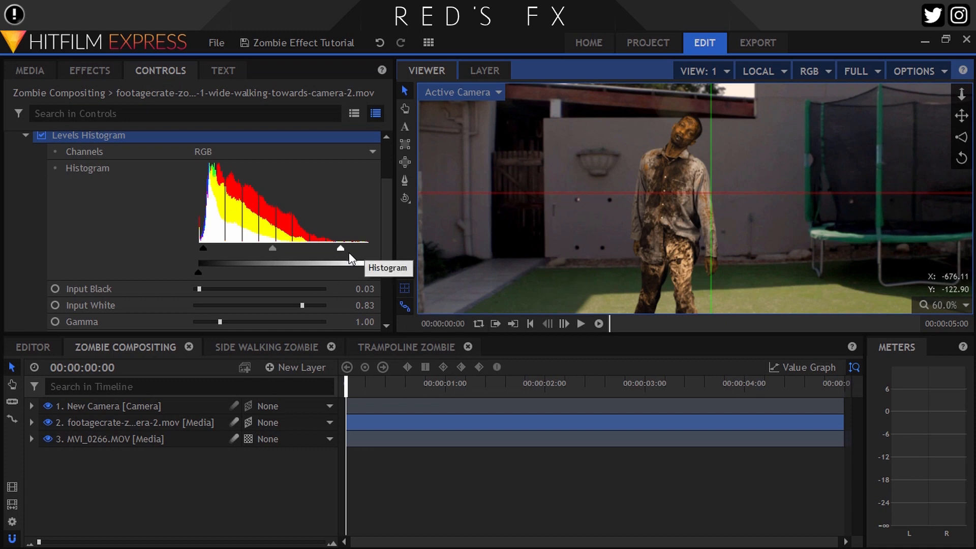
{"action": "left_click", "coordinate": [935, 305]}
{"action": "left_click", "coordinate": [943, 469]}
{"action": "scroll", "coordinate": [648, 151], "scroll_direction": "up", "scroll_amount": 4}
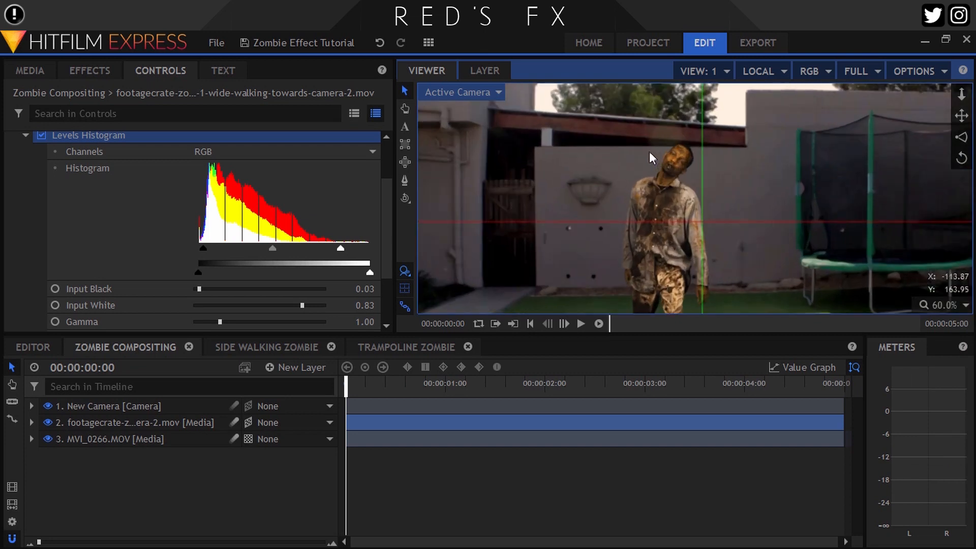
{"action": "left_click_drag", "start_coordinate": [647, 208], "coordinate": [645, 195]}
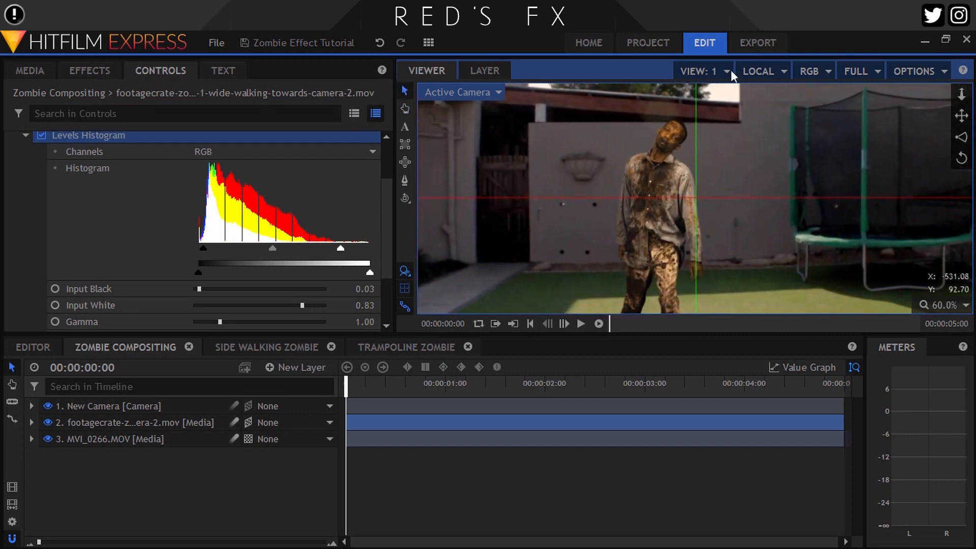
Display the red channel in the viewer and switch the Levels Histogram channel to Red
{"action": "left_click", "coordinate": [810, 72]}
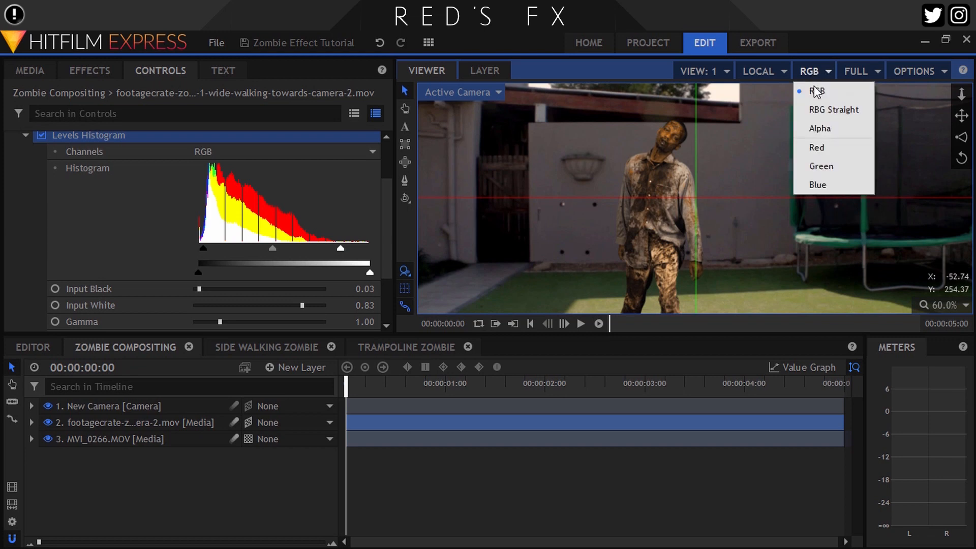
{"action": "left_click", "coordinate": [831, 146]}
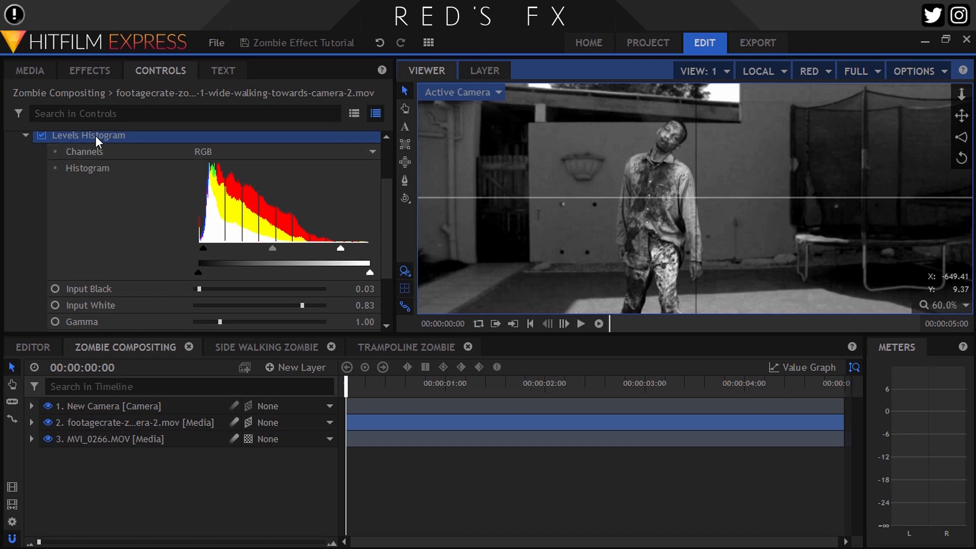
{"action": "left_click", "coordinate": [202, 151]}
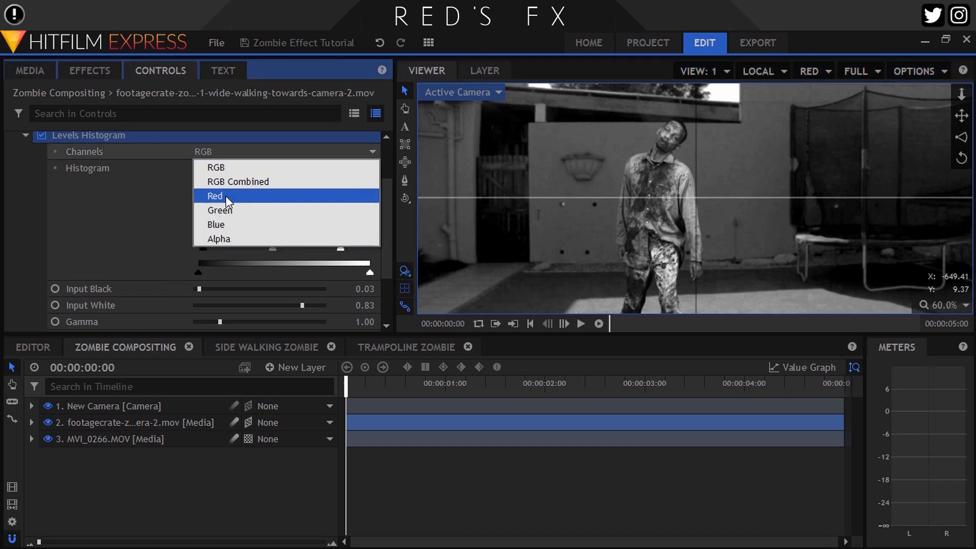
{"action": "left_click", "coordinate": [225, 196]}
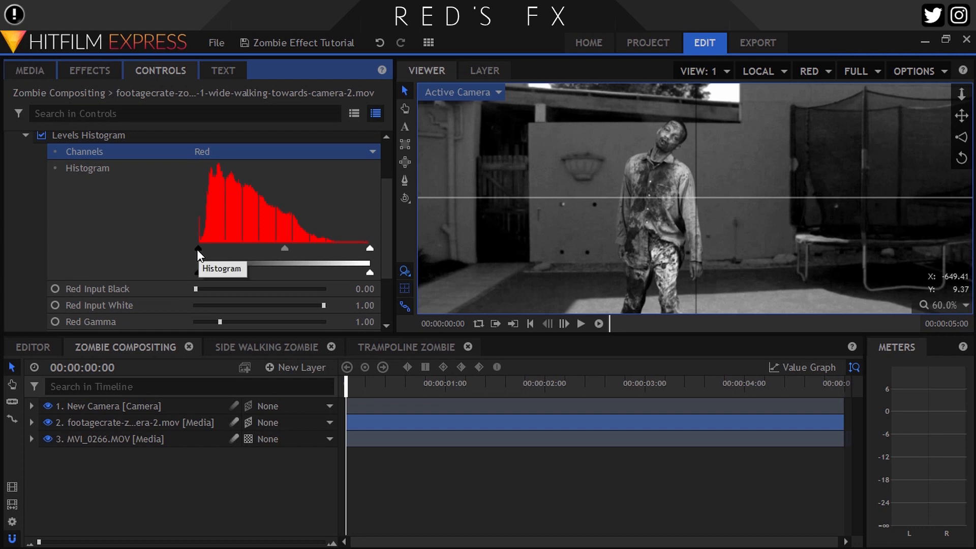
Set the red input black to about 0.07 and the red input white to about 0.87
{"action": "left_click_drag", "start_coordinate": [197, 249], "coordinate": [202, 250]}
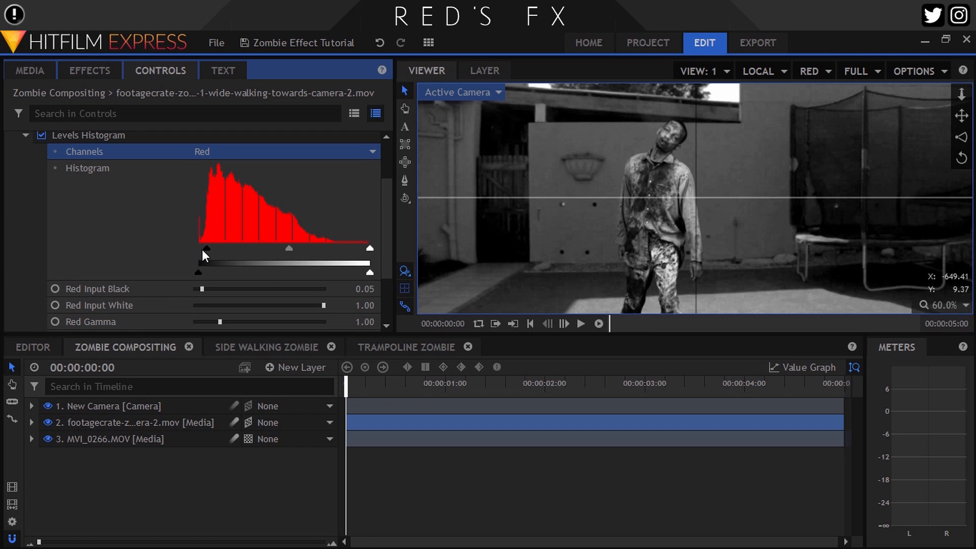
{"action": "left_click_drag", "start_coordinate": [367, 248], "coordinate": [352, 248]}
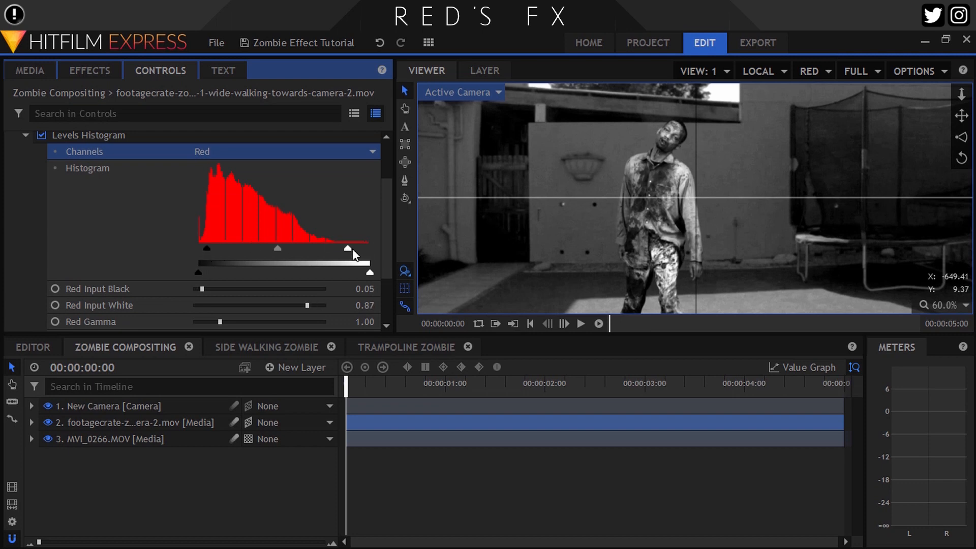
{"action": "left_click_drag", "start_coordinate": [204, 248], "coordinate": [206, 247]}
Display the green channel in the viewer and switch the Levels Histogram channel to Green
{"action": "left_click", "coordinate": [813, 71]}
{"action": "left_click", "coordinate": [823, 168]}
{"action": "left_click", "coordinate": [305, 152]}
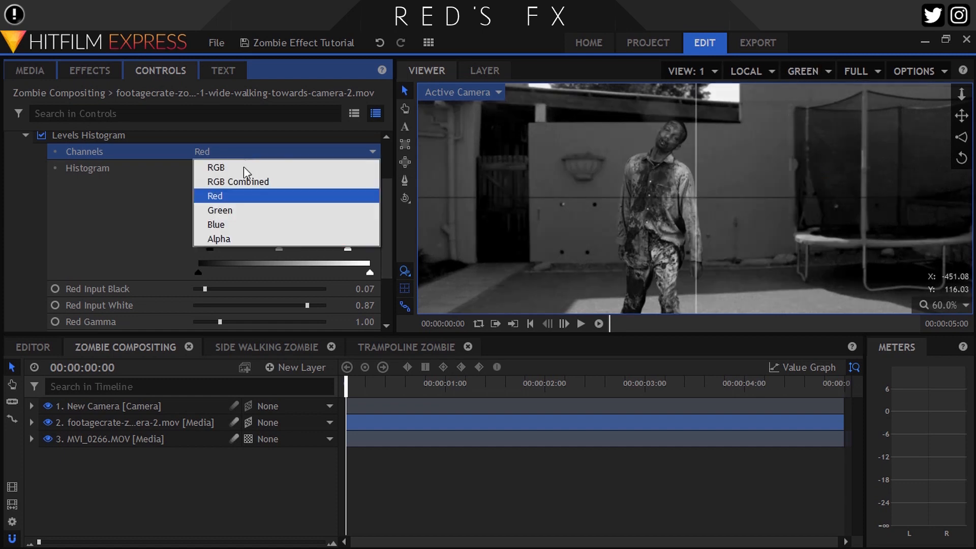
{"action": "left_click", "coordinate": [226, 207]}
Set the green input black to about 0.07 and the green input white to about 0.87
{"action": "left_click_drag", "start_coordinate": [200, 247], "coordinate": [210, 248]}
{"action": "left_click_drag", "start_coordinate": [369, 249], "coordinate": [352, 247]}
Display the blue channel in the viewer and switch the Levels Histogram channel to Blue
{"action": "left_click", "coordinate": [807, 71]}
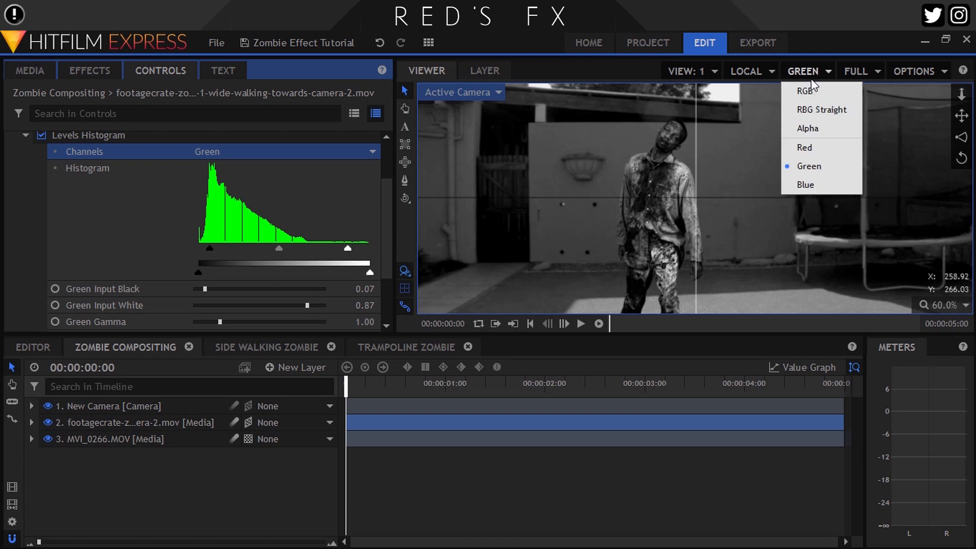
{"action": "left_click", "coordinate": [810, 181]}
{"action": "left_click", "coordinate": [239, 152]}
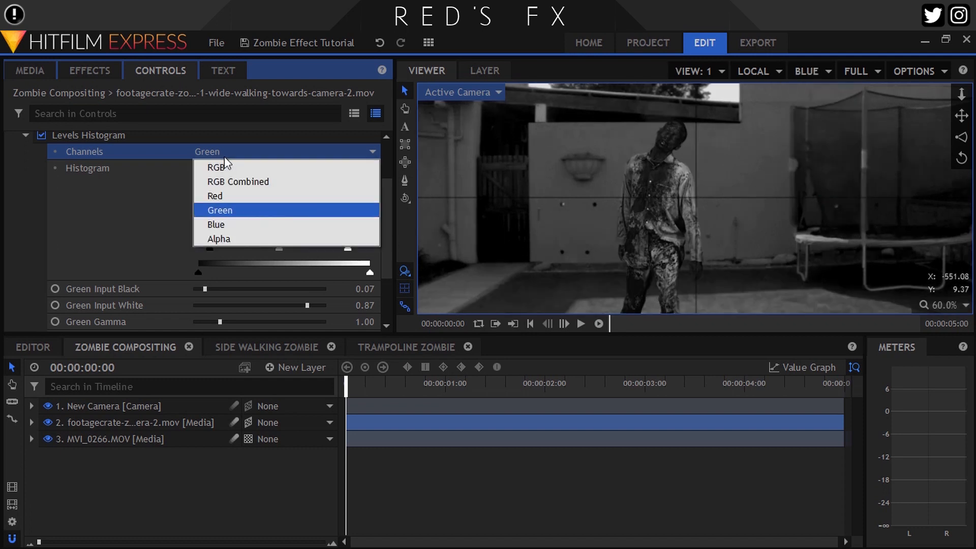
{"action": "left_click", "coordinate": [223, 224]}
Set the blue input black to about 0.03 and the blue input white to about 0.91, and return the viewer to RGB
{"action": "left_click_drag", "start_coordinate": [198, 248], "coordinate": [203, 248]}
{"action": "left_click_drag", "start_coordinate": [364, 250], "coordinate": [360, 251]}
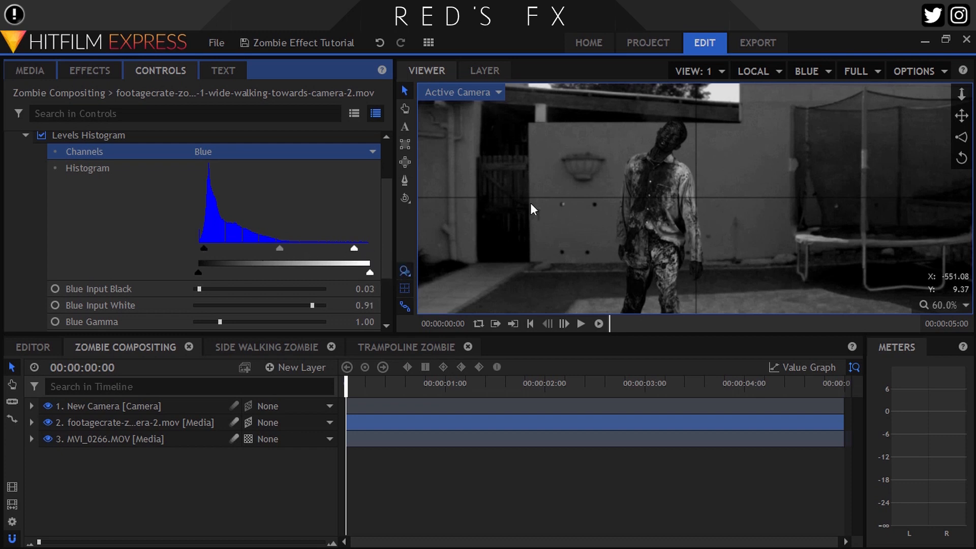
{"action": "left_click", "coordinate": [811, 71]}
{"action": "left_click", "coordinate": [814, 90]}
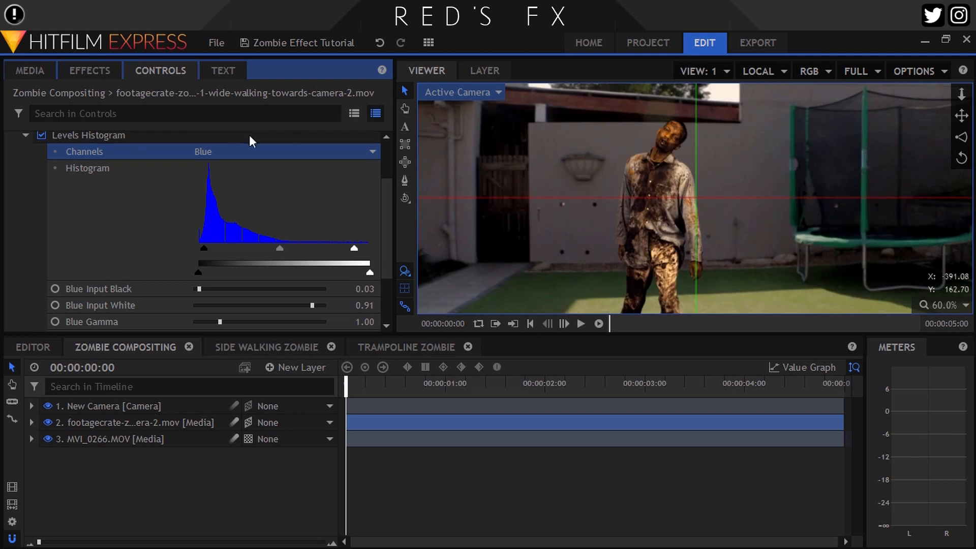
Toggle the Levels Histogram effect off and back on to compare, then collapse it
{"action": "left_click", "coordinate": [39, 133]}
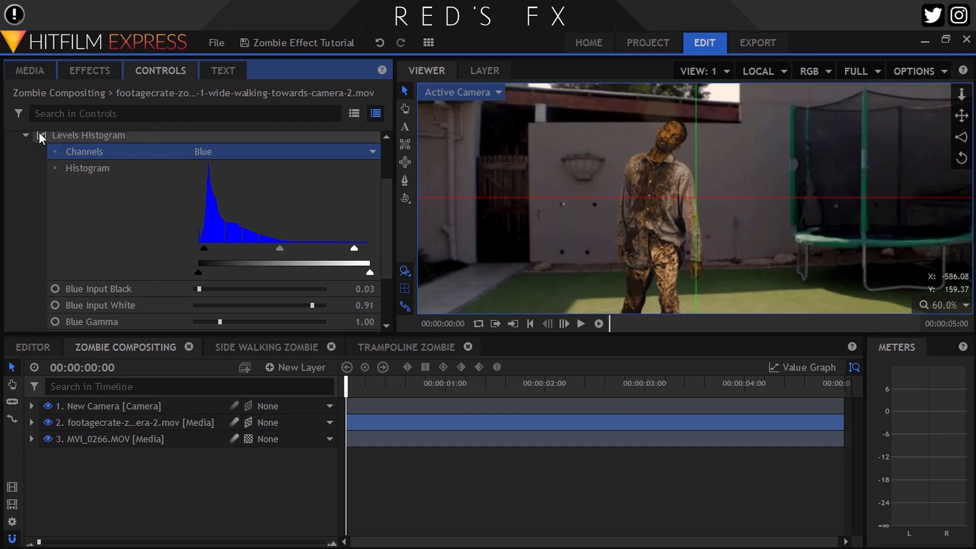
{"action": "left_click", "coordinate": [39, 133]}
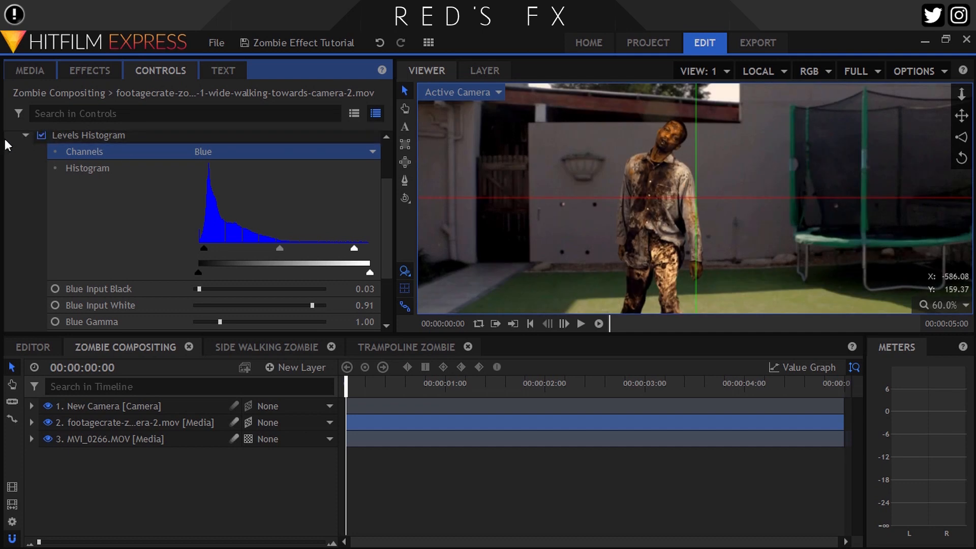
{"action": "left_click", "coordinate": [25, 134]}
Add the Curves effect to the zombie footage layer
{"action": "left_click", "coordinate": [89, 72]}
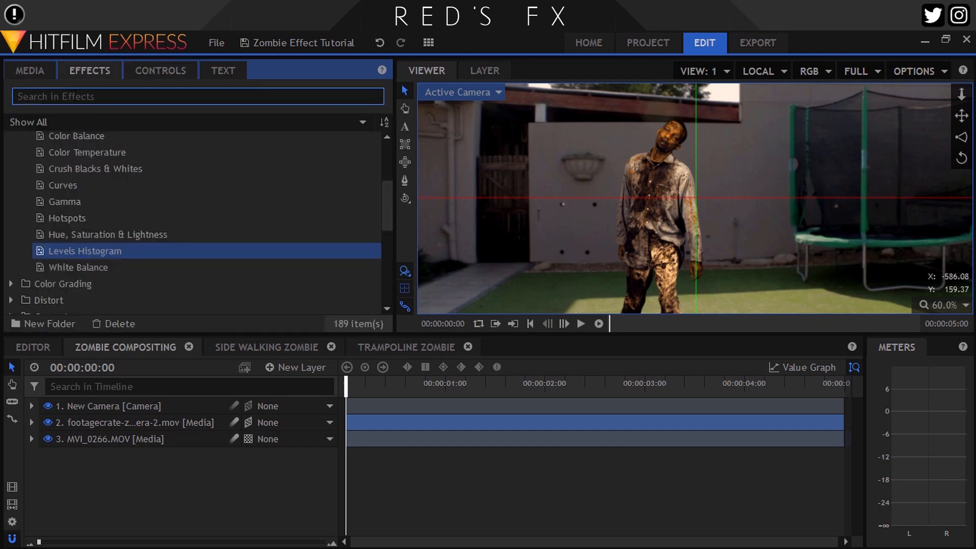
{"action": "type", "text": "curv"}
{"action": "left_click_drag", "start_coordinate": [42, 156], "coordinate": [97, 433]}
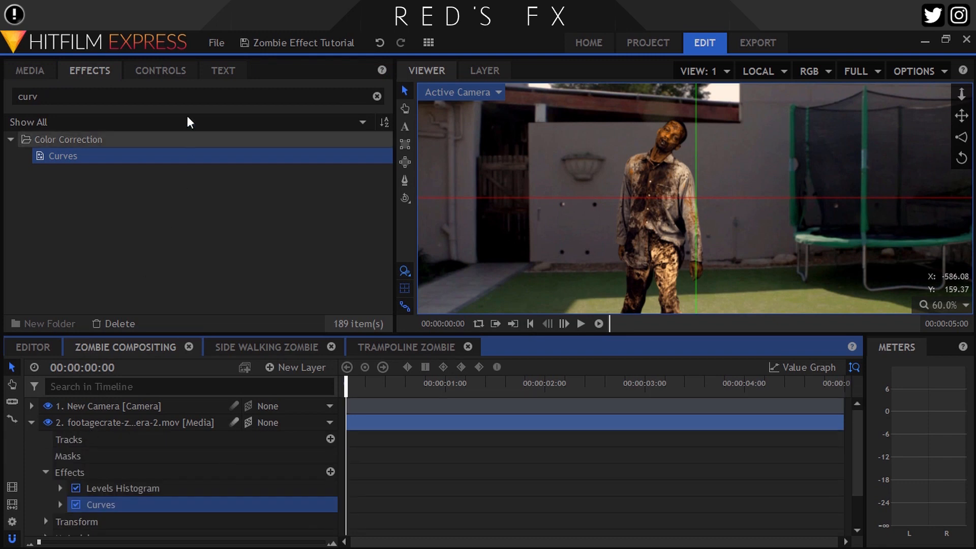
Open the Curves controls and nudge the curve's black point slightly to the right
{"action": "left_click", "coordinate": [160, 70]}
{"action": "left_click", "coordinate": [28, 224]}
{"action": "scroll", "coordinate": [196, 237], "scroll_direction": "down", "scroll_amount": 3}
{"action": "left_click_drag", "start_coordinate": [201, 238], "coordinate": [205, 239]}
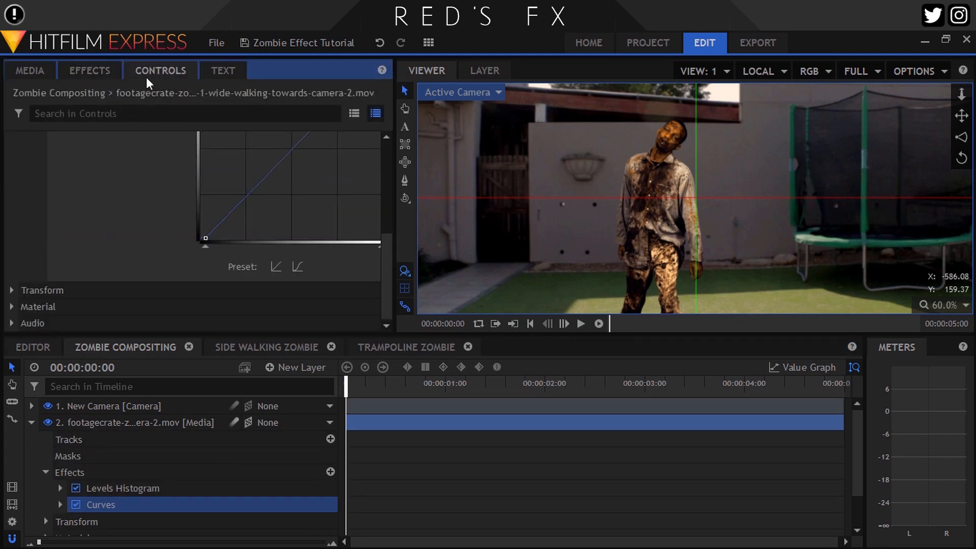
Add the Color Temperature effect to the zombie footage layer
{"action": "left_click", "coordinate": [89, 70]}
{"action": "left_click_drag", "start_coordinate": [46, 96], "coordinate": [2, 105]}
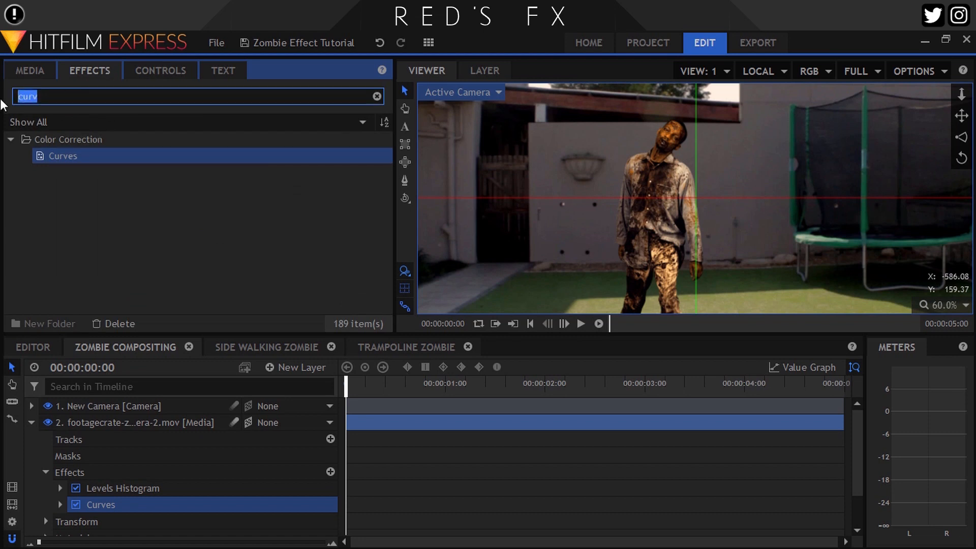
{"action": "type", "text": "colo"}
{"action": "left_click_drag", "start_coordinate": [89, 190], "coordinate": [109, 427]}
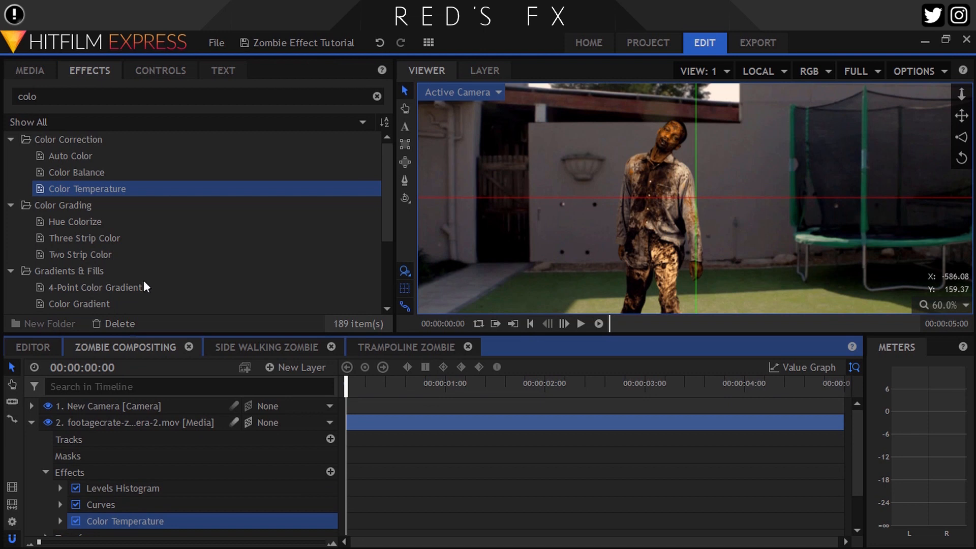
Set the zombie layer's Color Temperature to about 5370 K
{"action": "left_click", "coordinate": [162, 70]}
{"action": "left_click", "coordinate": [25, 290]}
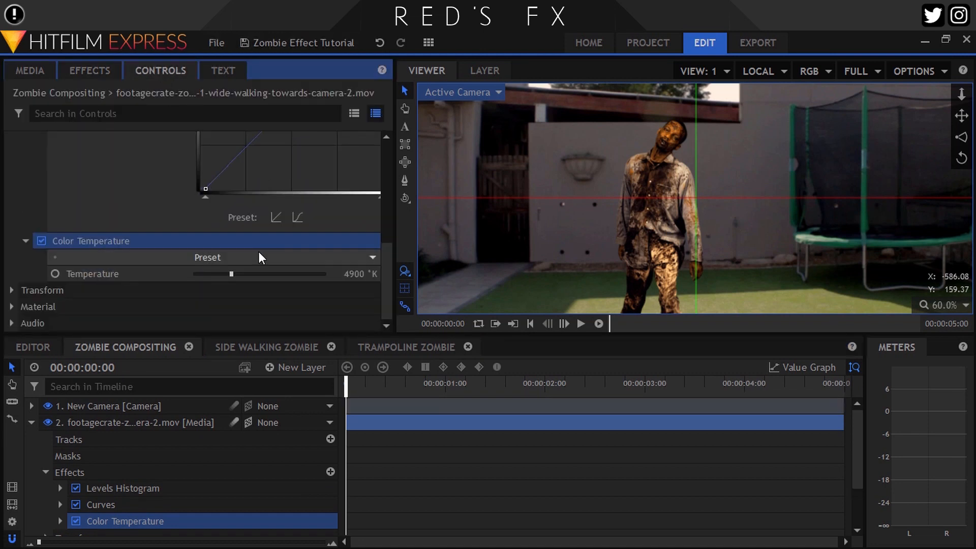
{"action": "scroll", "coordinate": [692, 148], "scroll_direction": "up", "scroll_amount": 1}
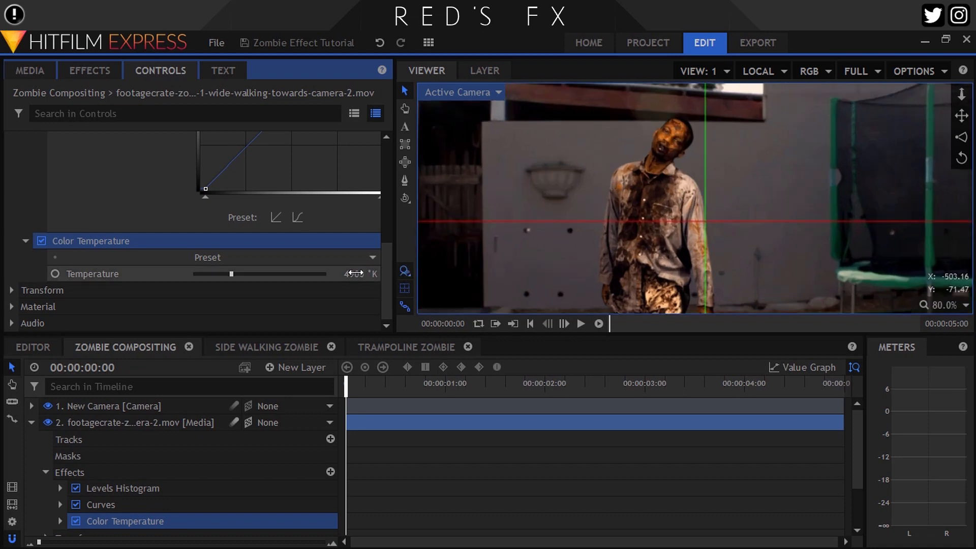
{"action": "left_click_drag", "start_coordinate": [354, 273], "coordinate": [356, 273]}
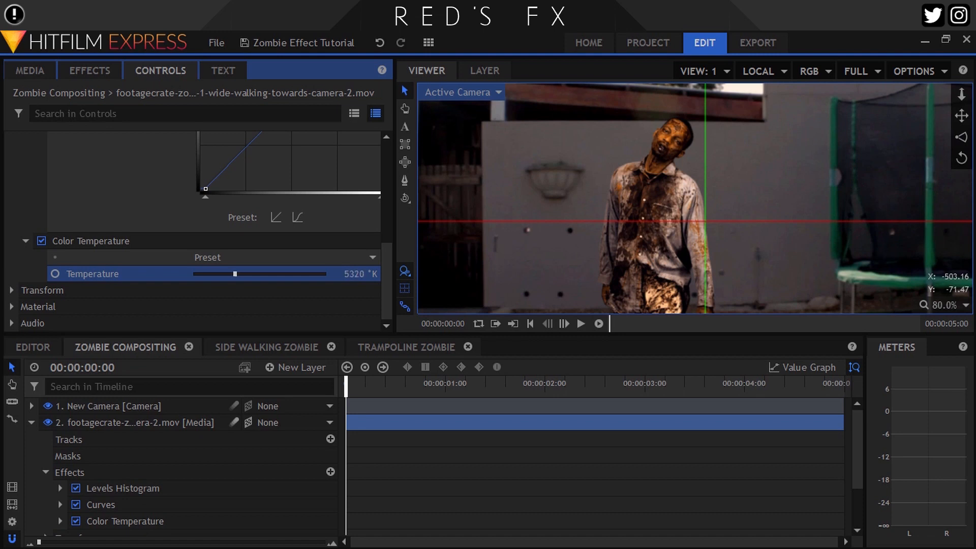
{"action": "left_click", "coordinate": [42, 241]}
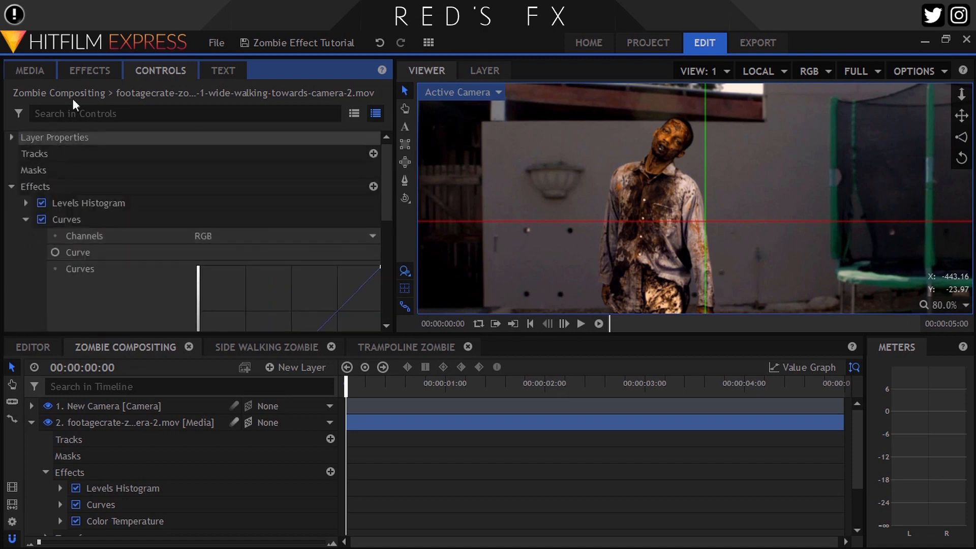
Add the Hue, Saturation & Lightness effect to the zombie footage layer
{"action": "left_click", "coordinate": [89, 70]}
{"action": "type", "text": "hu"}
{"action": "left_click_drag", "start_coordinate": [108, 156], "coordinate": [102, 425]}
Set the Hue, Saturation & Lightness master saturation to -25
{"action": "left_click", "coordinate": [160, 70]}
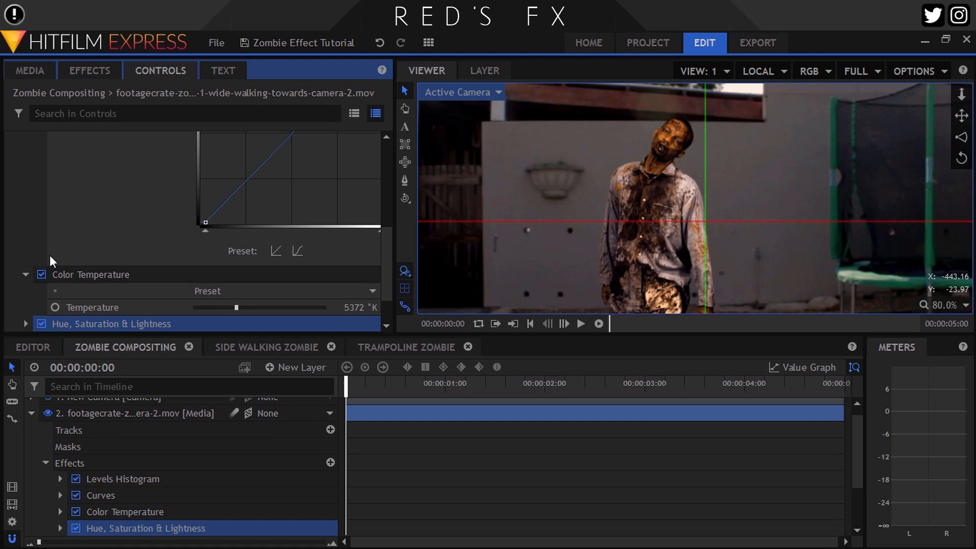
{"action": "left_click", "coordinate": [25, 275]}
{"action": "left_click", "coordinate": [26, 273]}
{"action": "scroll", "coordinate": [30, 249], "scroll_direction": "down", "scroll_amount": 2}
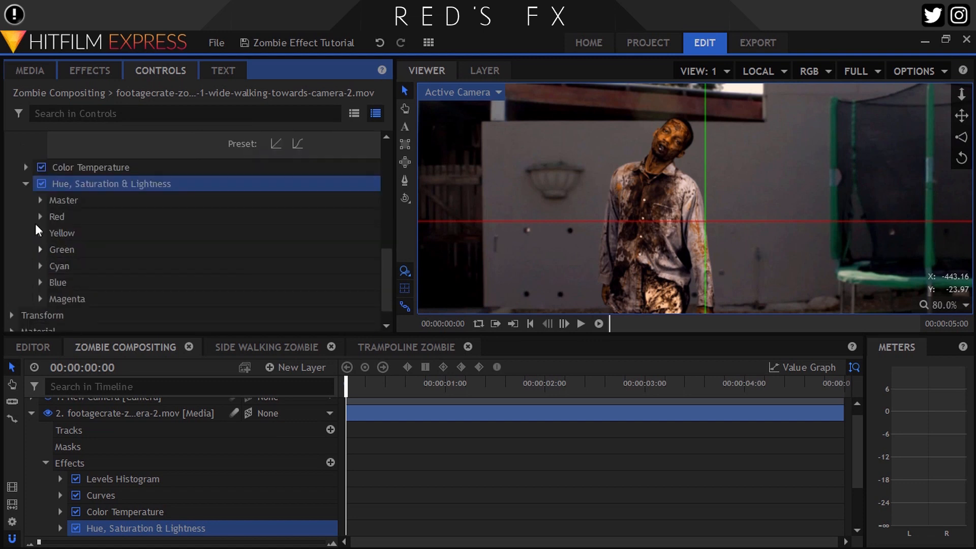
{"action": "left_click", "coordinate": [40, 200]}
{"action": "left_click", "coordinate": [364, 232]}
{"action": "type", "text": "-25"}
{"action": "key", "text": "Return"}
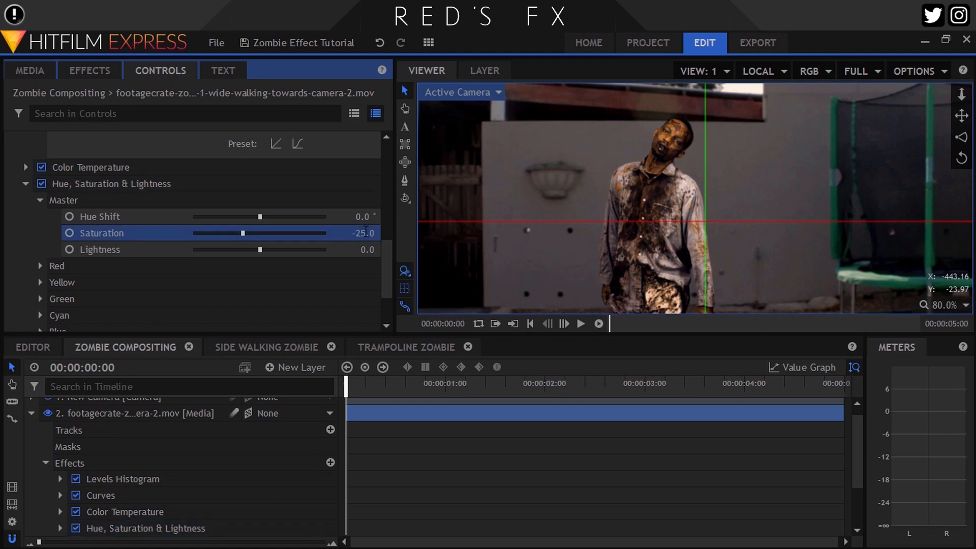
Add the Lens Blur effect from the Blurs category to the zombie footage layer
{"action": "left_click", "coordinate": [90, 72]}
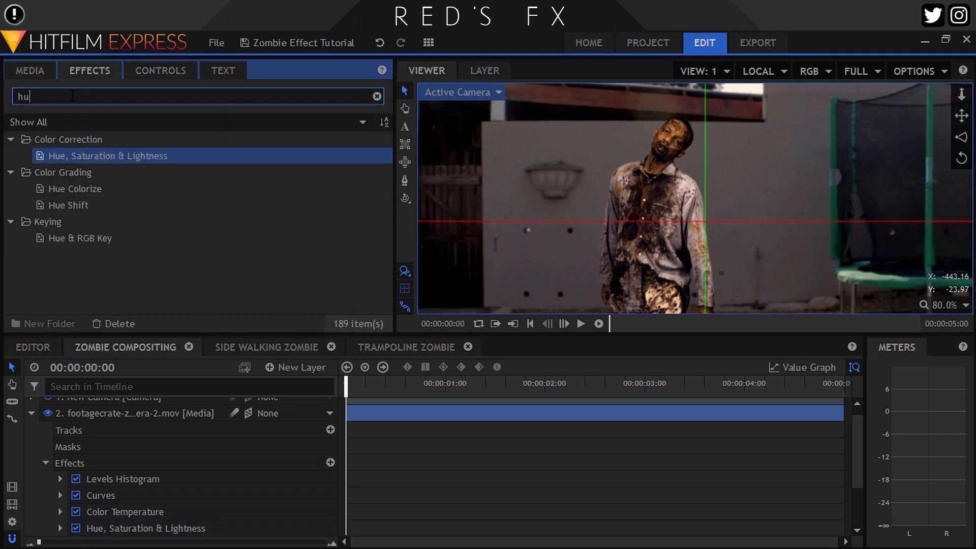
{"action": "scroll", "coordinate": [501, 151], "scroll_direction": "up", "scroll_amount": 3}
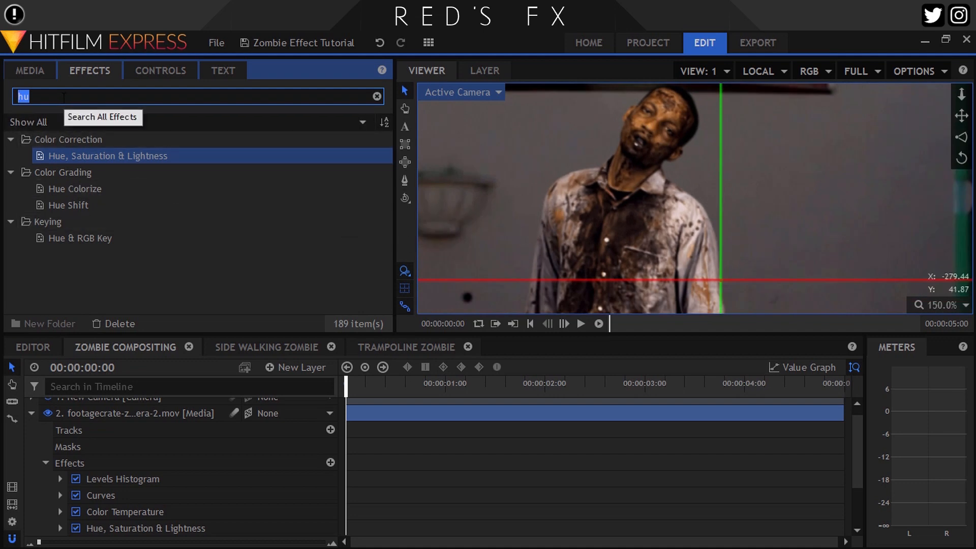
{"action": "key", "text": "BackSpace"}
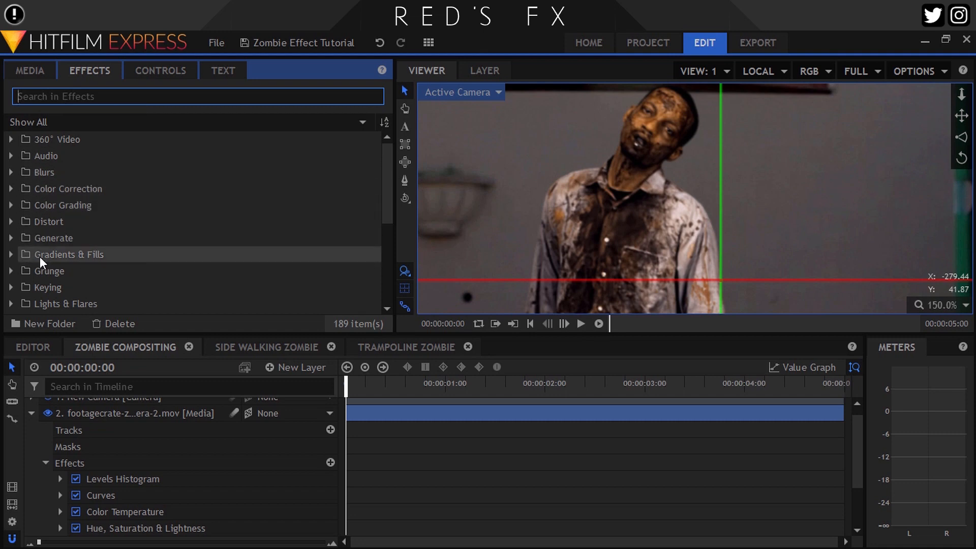
{"action": "left_click", "coordinate": [13, 171]}
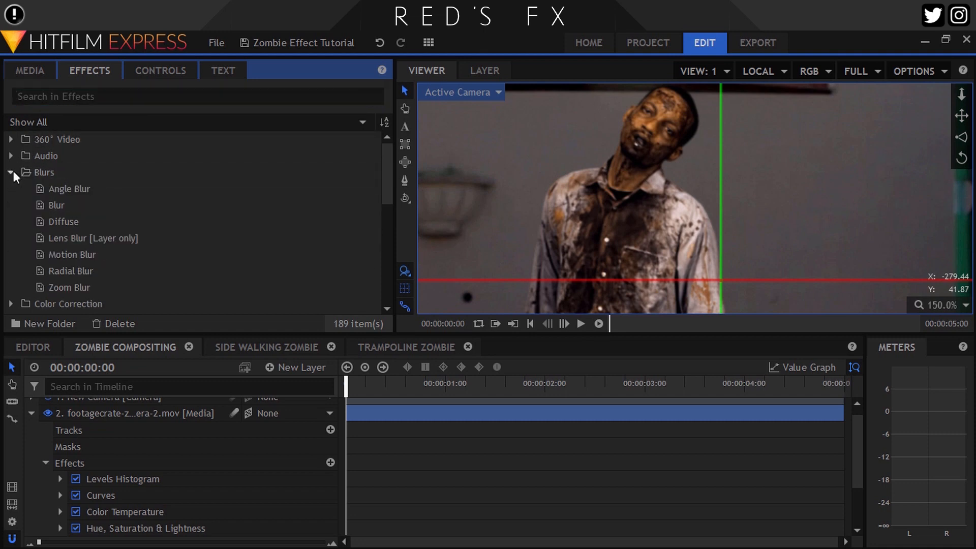
{"action": "left_click", "coordinate": [60, 239]}
{"action": "left_click_drag", "start_coordinate": [121, 419], "coordinate": [121, 418]}
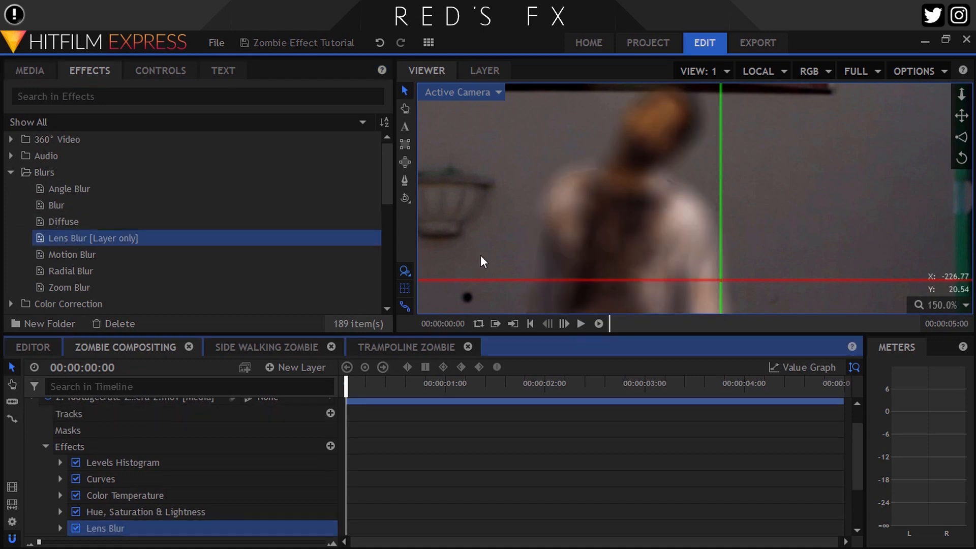
Set the Lens Blur radius to 6 px
{"action": "left_click", "coordinate": [161, 71]}
{"action": "left_click", "coordinate": [26, 142]}
{"action": "left_click", "coordinate": [26, 275]}
{"action": "left_click", "coordinate": [365, 323]}
{"action": "type", "text": "6"}
{"action": "key", "text": "Return"}
{"action": "scroll", "coordinate": [546, 191], "scroll_direction": "up", "scroll_amount": 1}
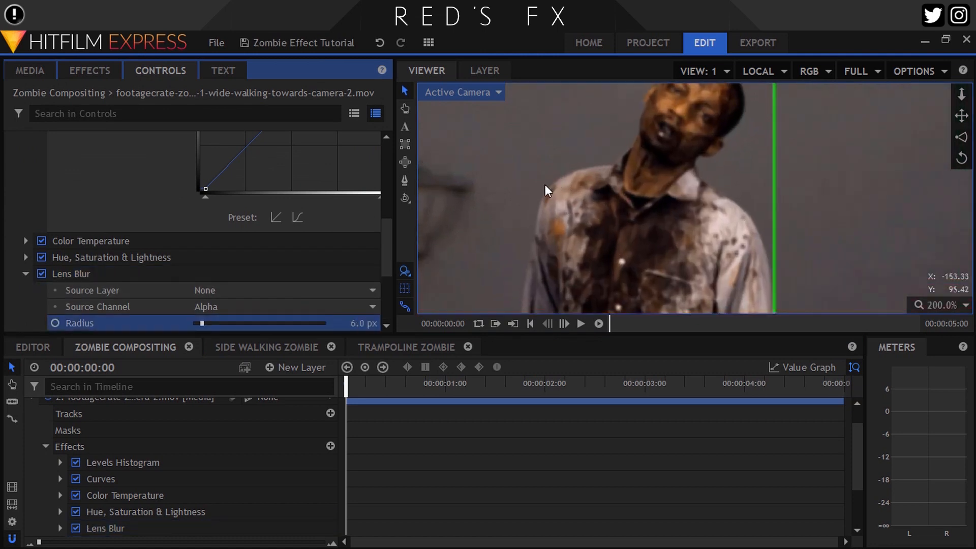
{"action": "scroll", "coordinate": [546, 190], "scroll_direction": "up", "scroll_amount": 1}
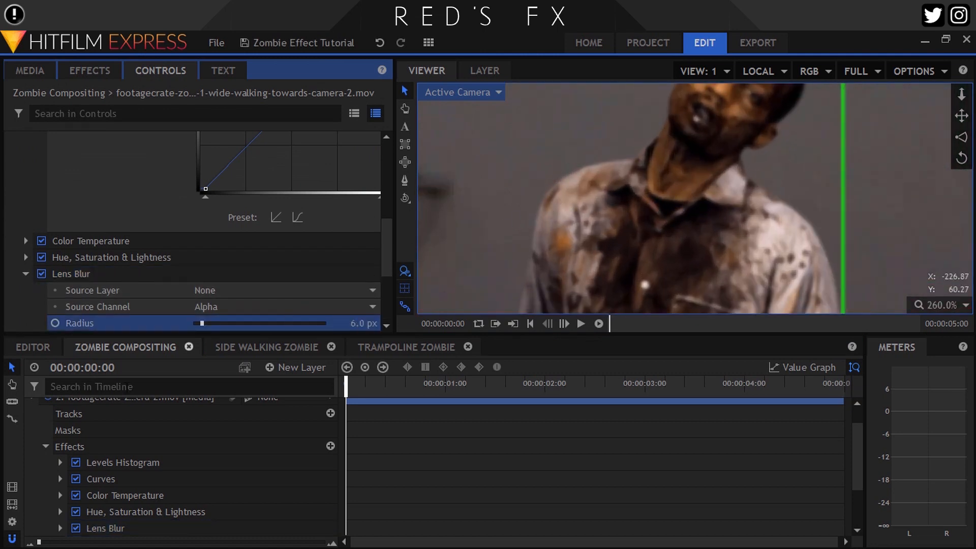
{"action": "scroll", "coordinate": [108, 457], "scroll_direction": "up", "scroll_amount": 2}
Add a Color Temperature effect to the background MVI_0266.MOV layer
{"action": "left_click", "coordinate": [32, 422]}
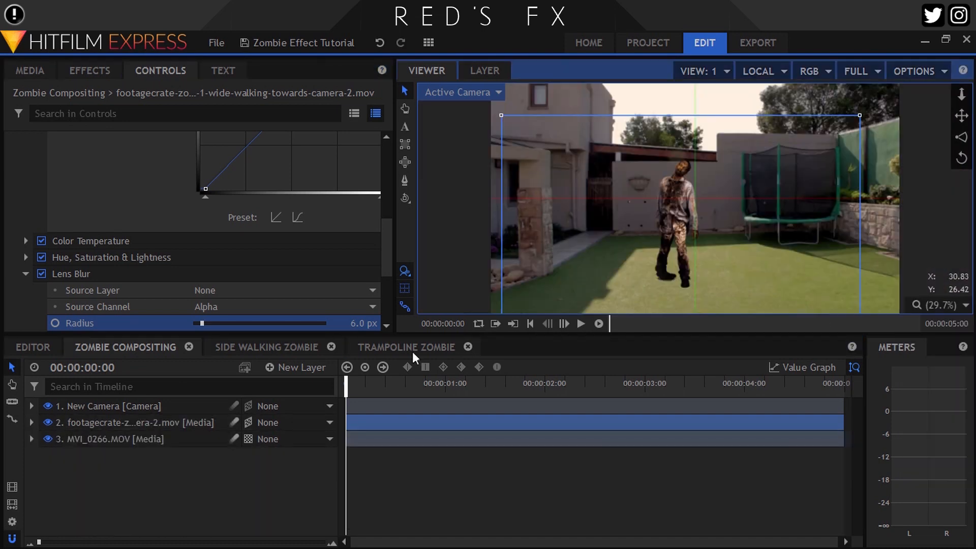
{"action": "left_click", "coordinate": [96, 69]}
{"action": "left_click", "coordinate": [11, 172]}
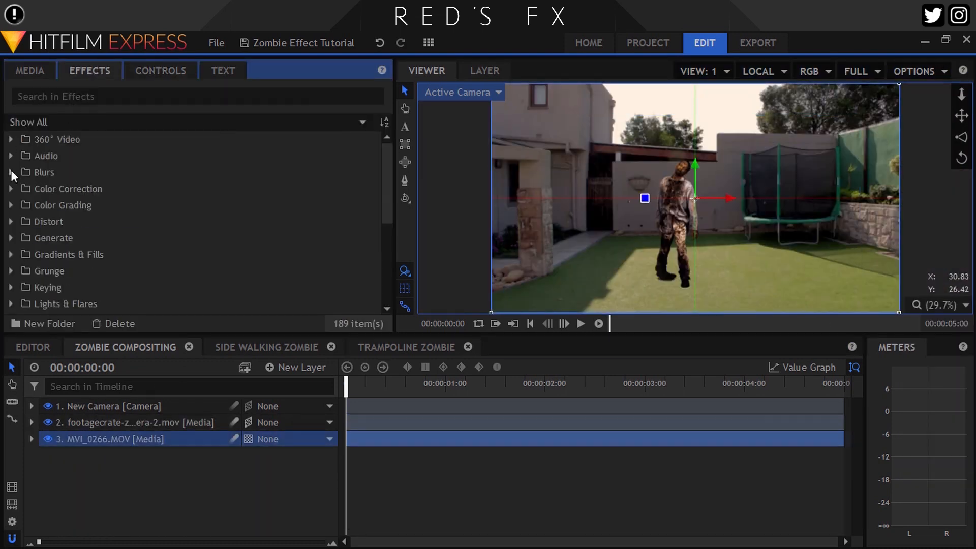
{"action": "left_click", "coordinate": [56, 97]}
{"action": "type", "text": "colo"}
{"action": "left_click_drag", "start_coordinate": [77, 189], "coordinate": [110, 439]}
Set the background layer's new Color Temperature to about 4480 K
{"action": "left_click", "coordinate": [160, 70]}
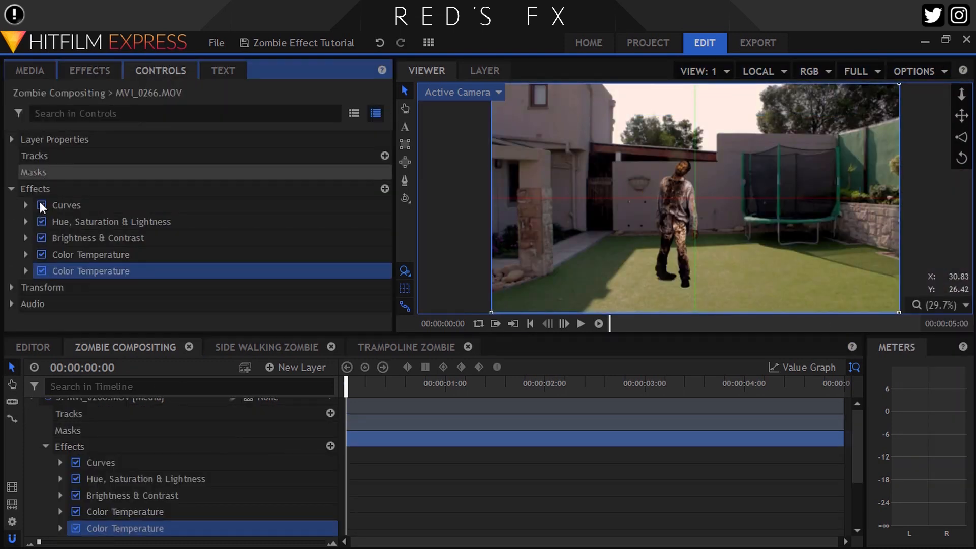
{"action": "left_click", "coordinate": [26, 271]}
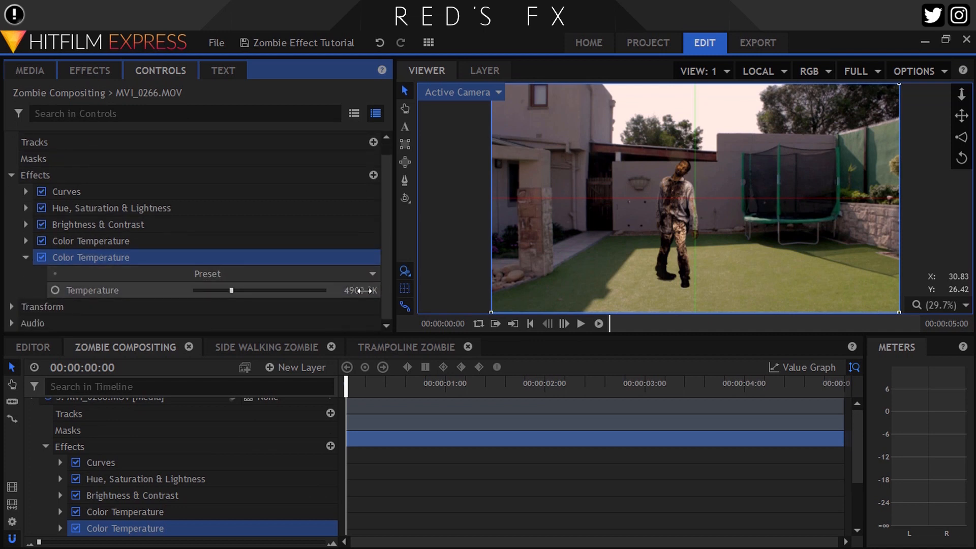
{"action": "left_click_drag", "start_coordinate": [364, 291], "coordinate": [362, 290]}
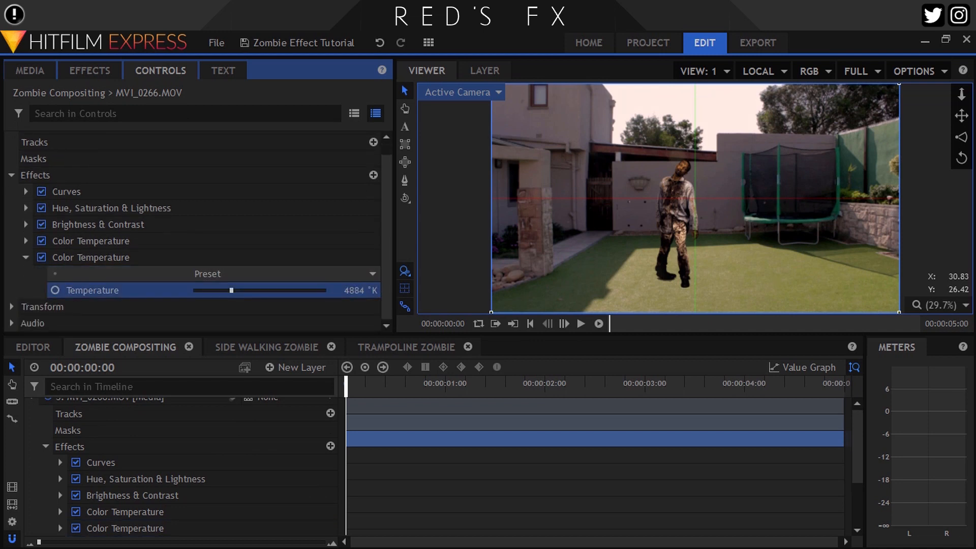
{"action": "left_click_drag", "start_coordinate": [364, 290], "coordinate": [364, 290]}
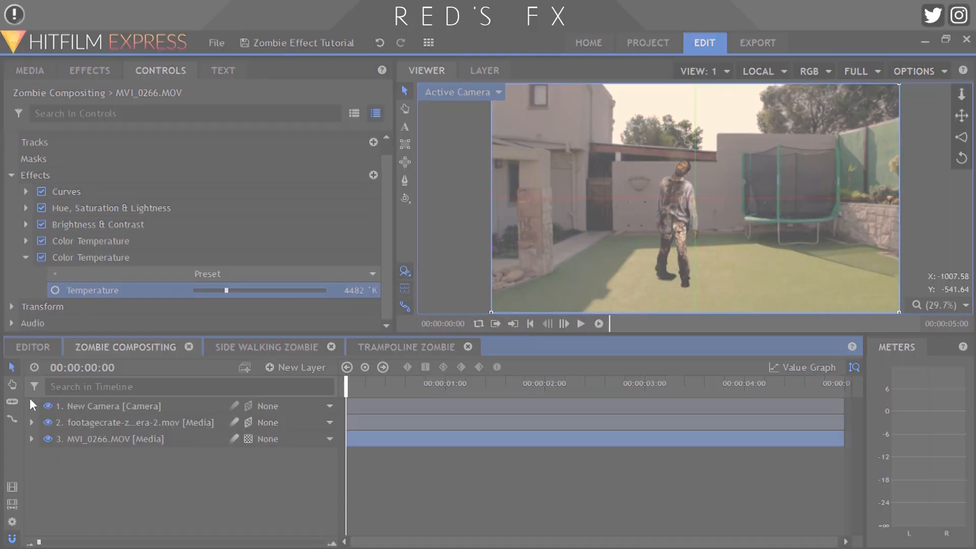
Open the Trampoline Zombie composition and inspect the Lens Blur effect on the Far Right (Trampoline) layer
{"action": "left_click", "coordinate": [396, 346]}
{"action": "scroll", "coordinate": [829, 175], "scroll_direction": "up", "scroll_amount": 3}
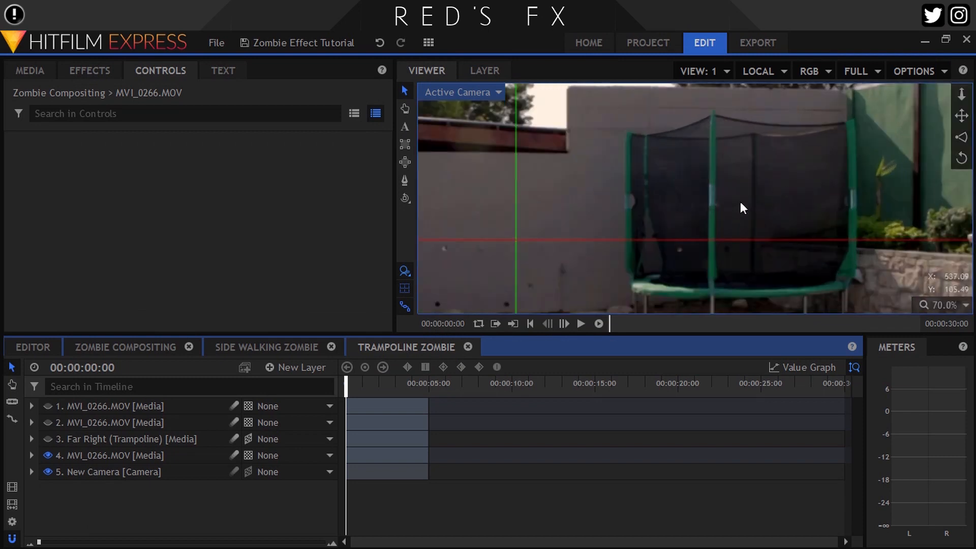
{"action": "left_click", "coordinate": [60, 438]}
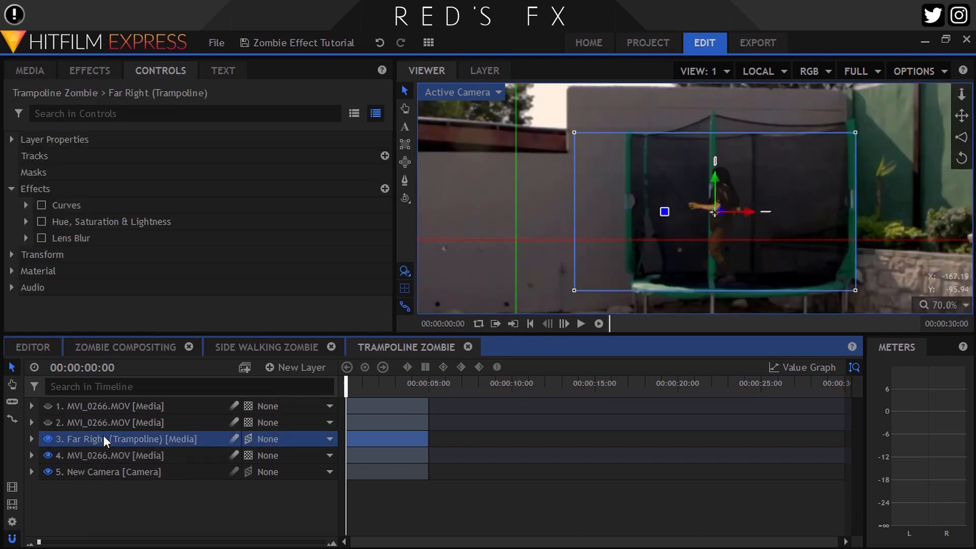
{"action": "left_click", "coordinate": [25, 238]}
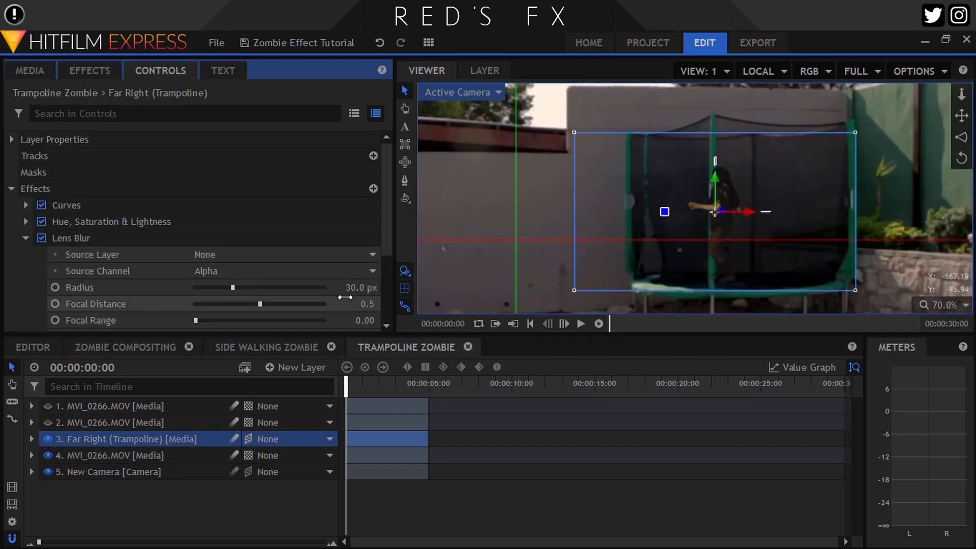
{"action": "scroll", "coordinate": [769, 186], "scroll_direction": "up", "scroll_amount": 2}
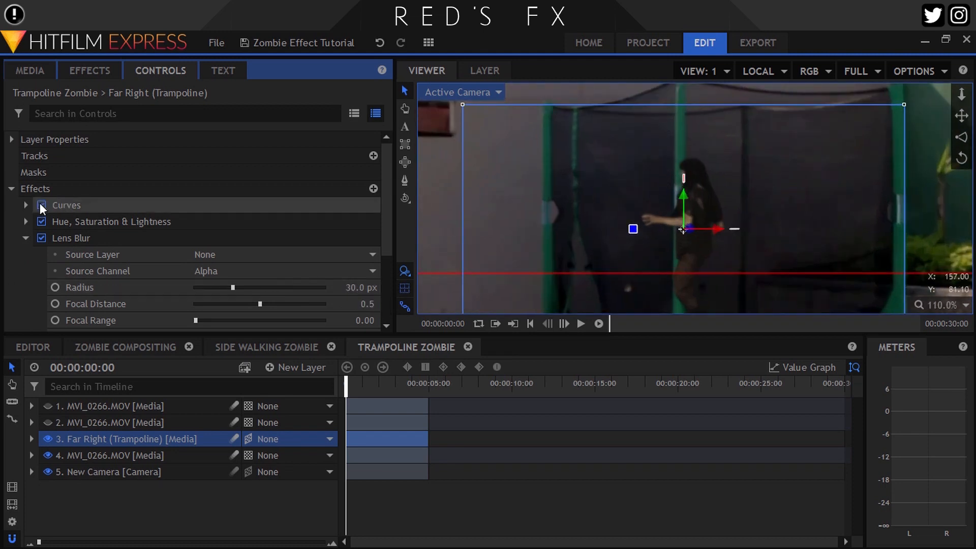
{"action": "left_click", "coordinate": [26, 238]}
{"action": "left_click", "coordinate": [11, 189]}
Inspect the masks on the second MVI_0266.MOV layer, toggling its visibility to compare the masked area
{"action": "left_click", "coordinate": [75, 425]}
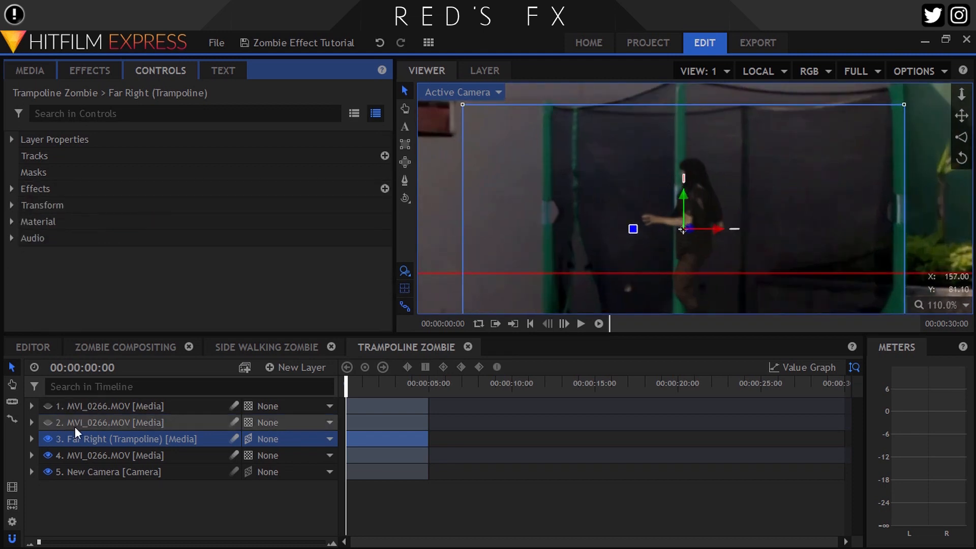
{"action": "left_click", "coordinate": [48, 406]}
{"action": "left_click", "coordinate": [76, 189]}
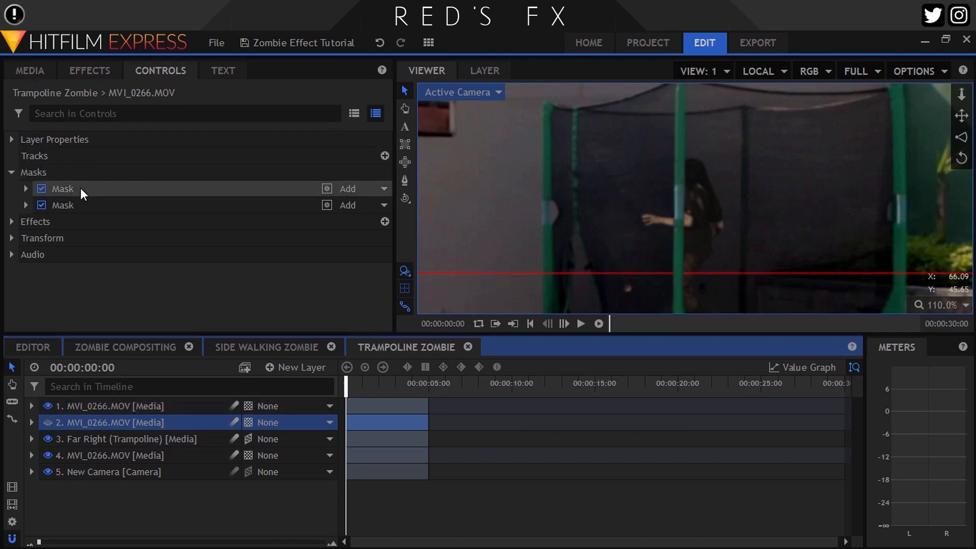
{"action": "left_click", "coordinate": [76, 205]}
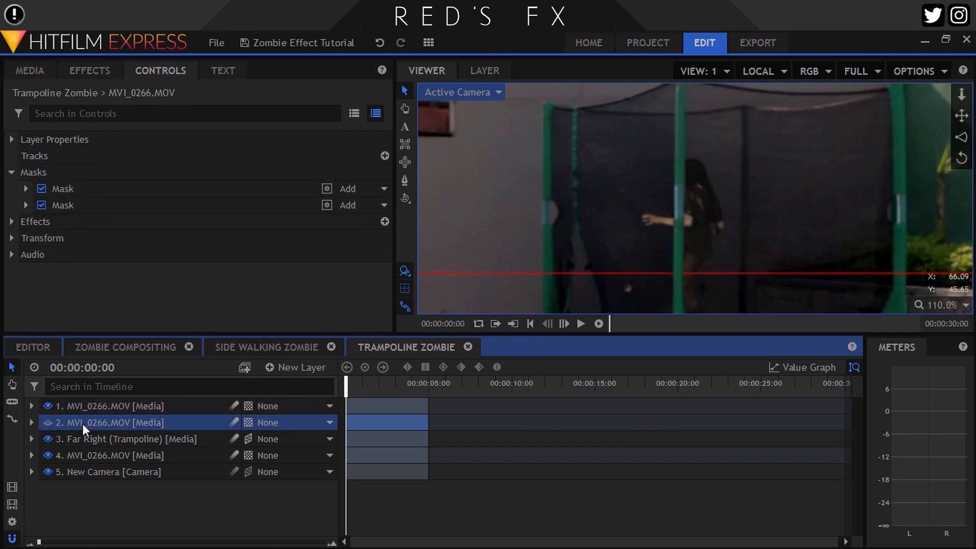
{"action": "left_click", "coordinate": [84, 193]}
{"action": "left_click", "coordinate": [79, 206]}
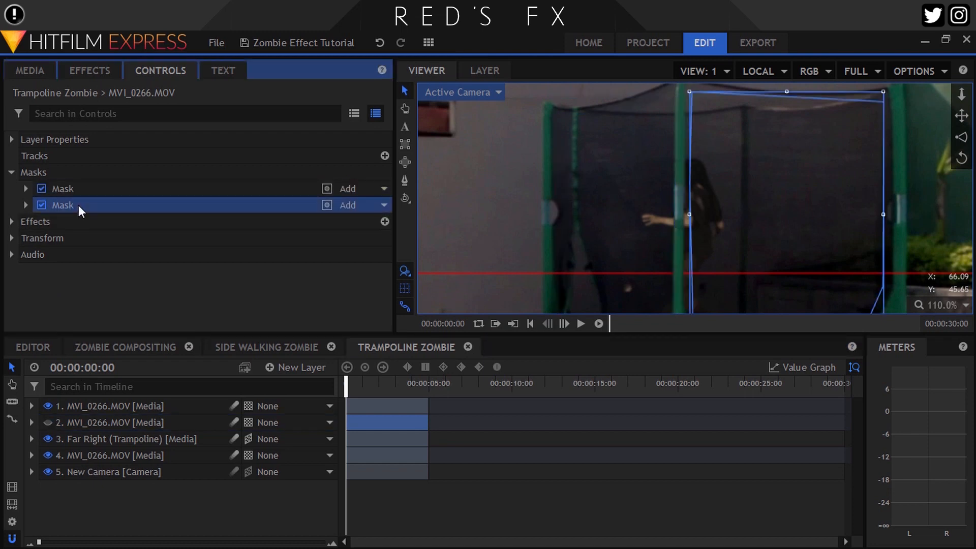
{"action": "left_click", "coordinate": [48, 423]}
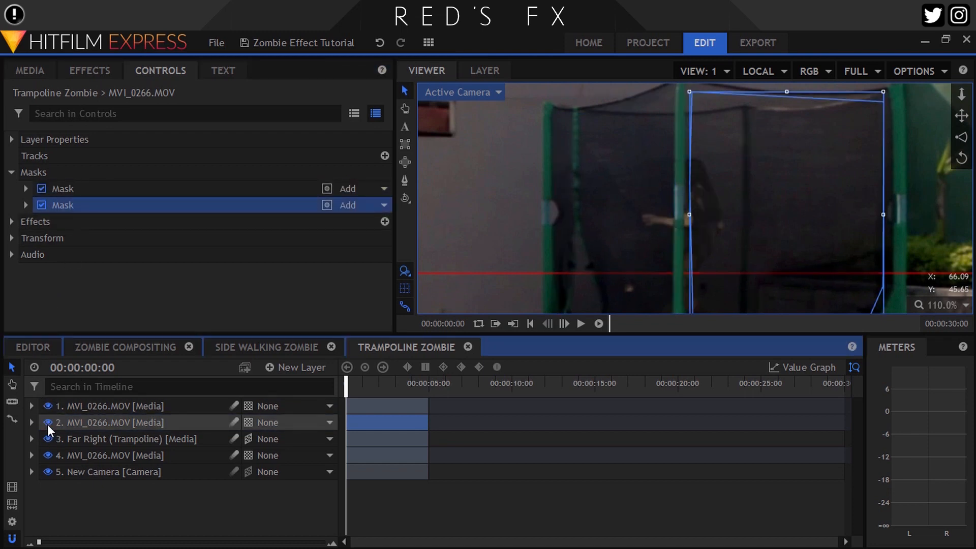
{"action": "scroll", "coordinate": [724, 196], "scroll_direction": "up", "scroll_amount": 3}
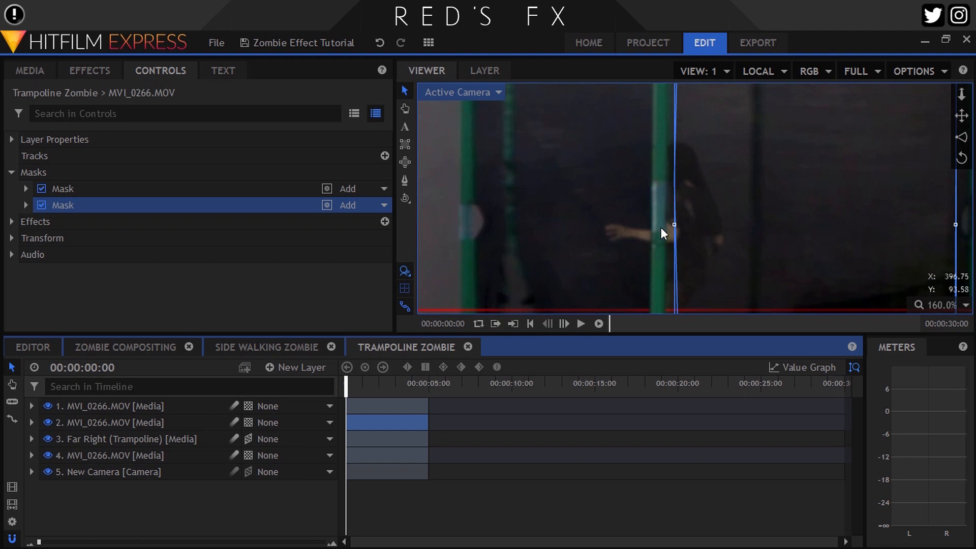
{"action": "left_click", "coordinate": [946, 303]}
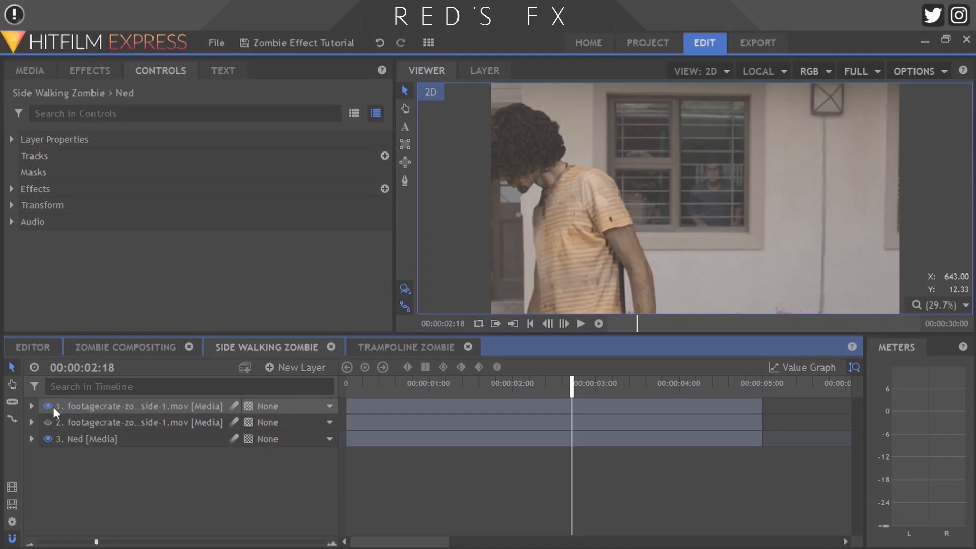
Switch to the Side Walking Zombie composition and inspect the effects on the top zombie footage layer
{"action": "left_click", "coordinate": [91, 406]}
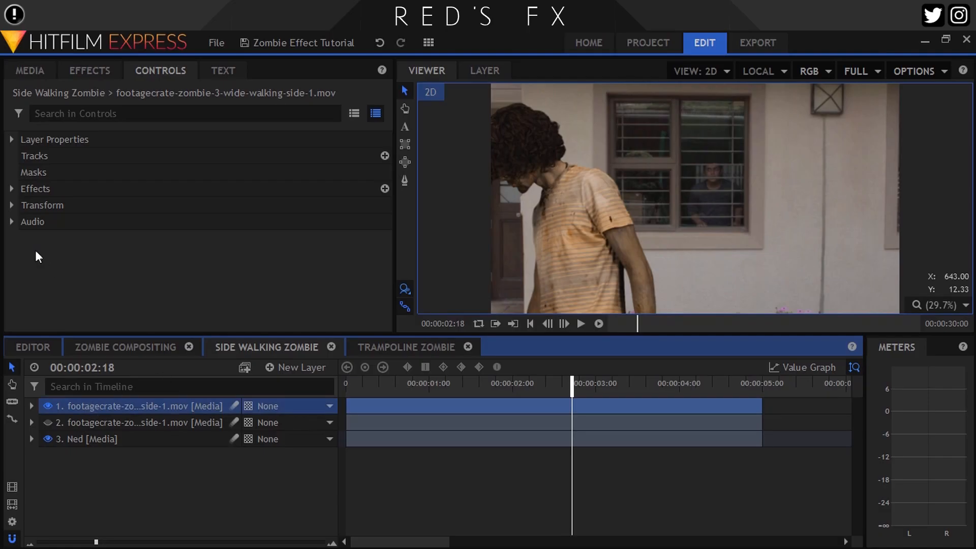
{"action": "left_click", "coordinate": [11, 189]}
{"action": "left_click", "coordinate": [41, 221]}
{"action": "left_click", "coordinate": [40, 222]}
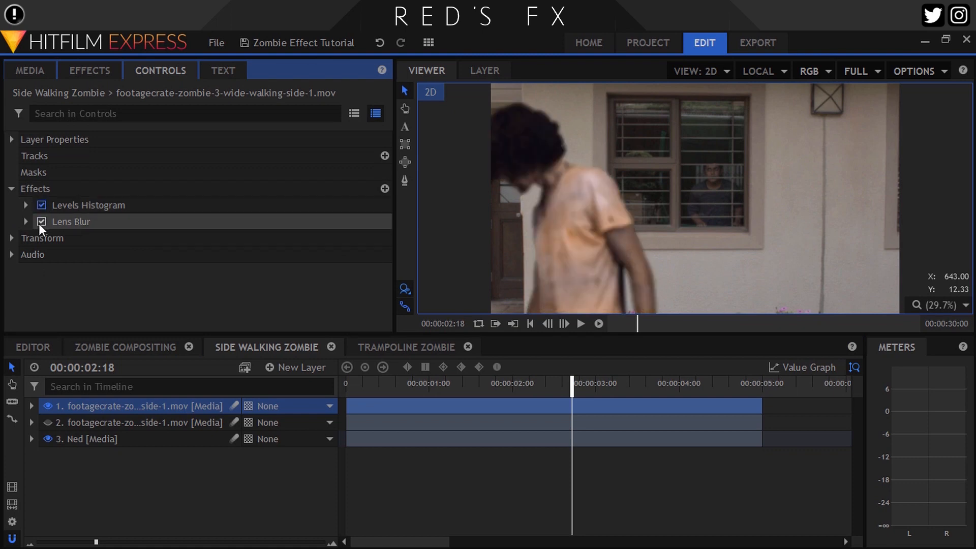
Examine the masks and mask shape settings on the second footagecrate zombie layer
{"action": "left_click", "coordinate": [77, 422]}
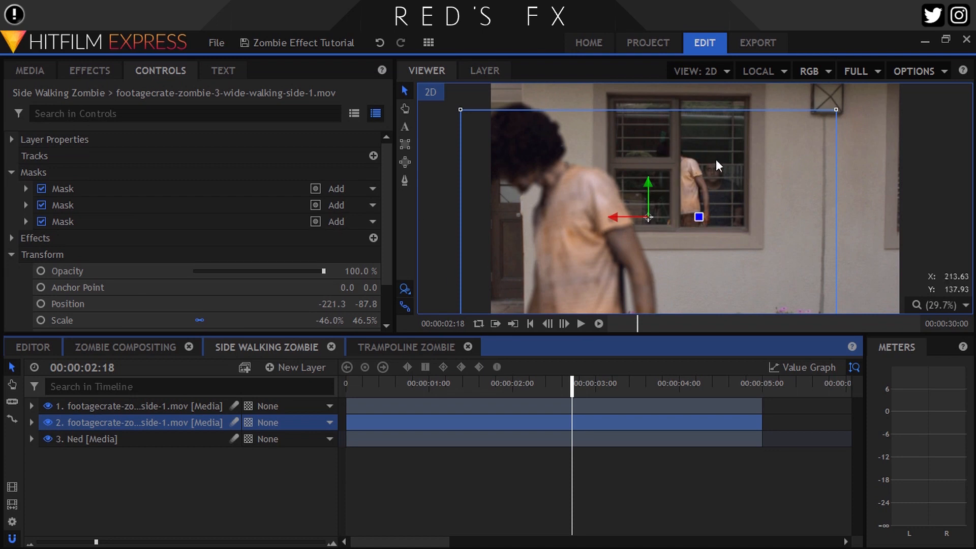
{"action": "scroll", "coordinate": [692, 175], "scroll_direction": "up", "scroll_amount": 3}
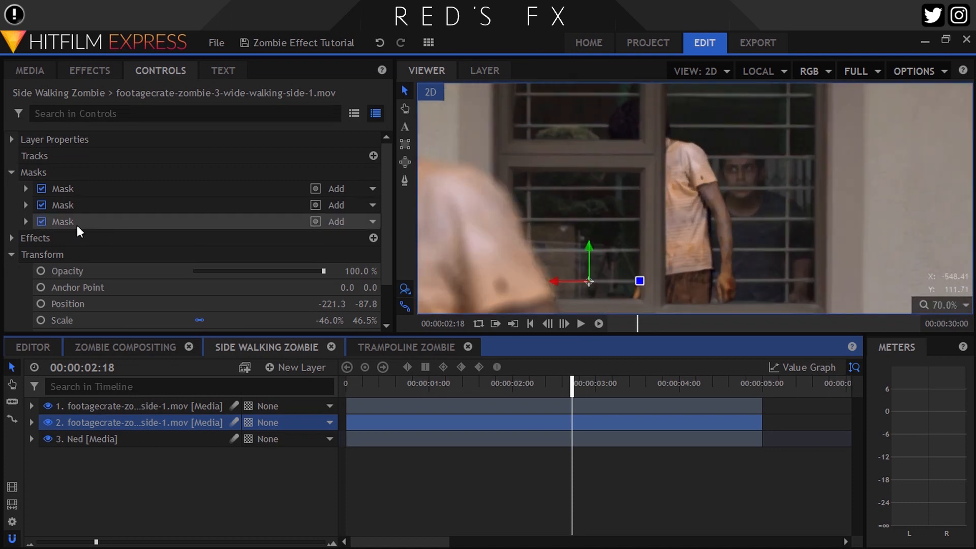
{"action": "left_click", "coordinate": [77, 223]}
{"action": "left_click", "coordinate": [72, 205]}
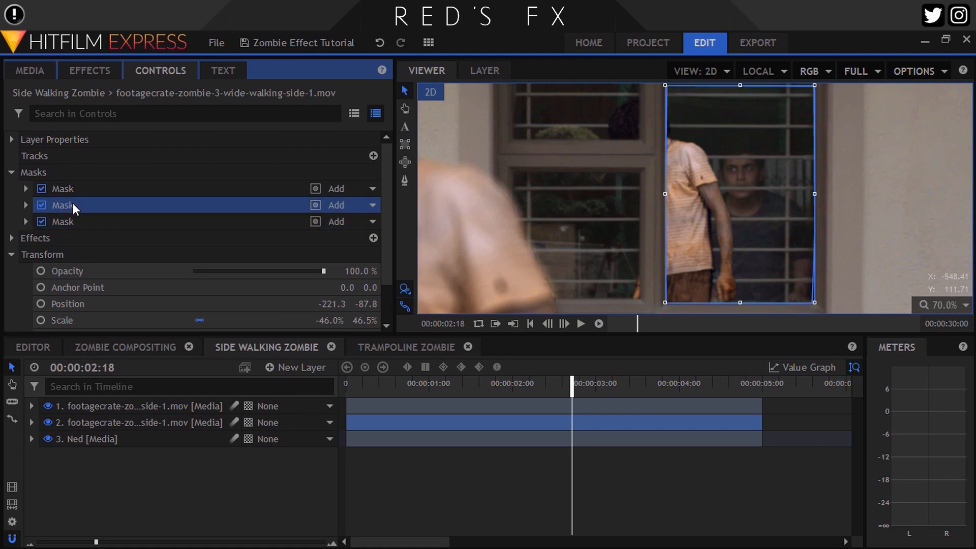
{"action": "left_click", "coordinate": [70, 193]}
{"action": "left_click", "coordinate": [26, 188]}
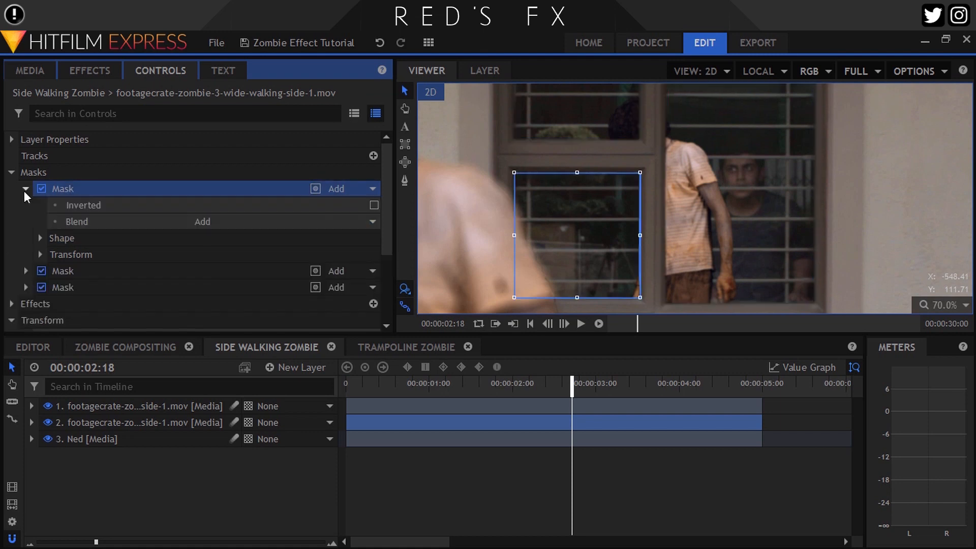
{"action": "left_click", "coordinate": [41, 238]}
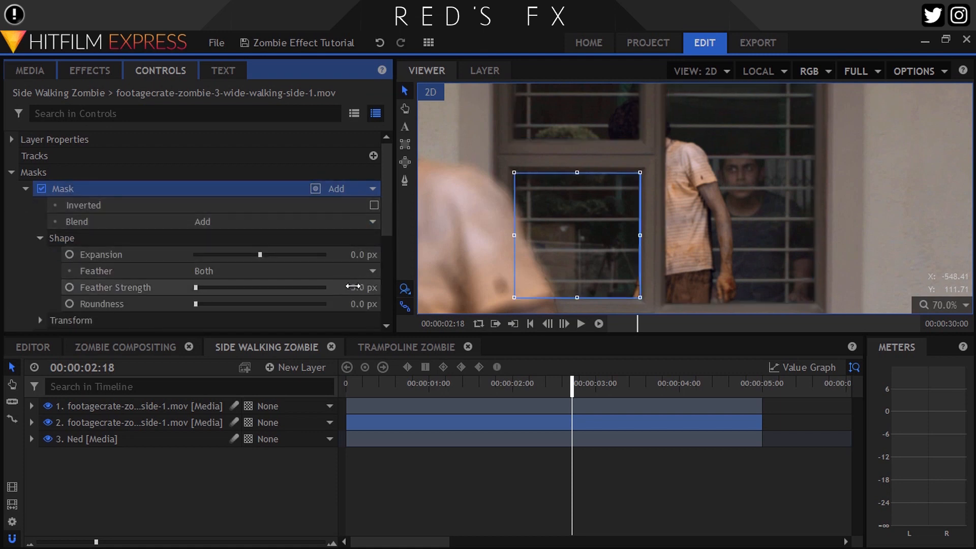
{"action": "left_click", "coordinate": [11, 171]}
Set the second footagecrate zombie layer's opacity to 10%
{"action": "left_click", "coordinate": [372, 221]}
{"action": "type", "text": "10"}
{"action": "key", "text": "Return"}
{"action": "scroll", "coordinate": [734, 157], "scroll_direction": "up", "scroll_amount": 2}
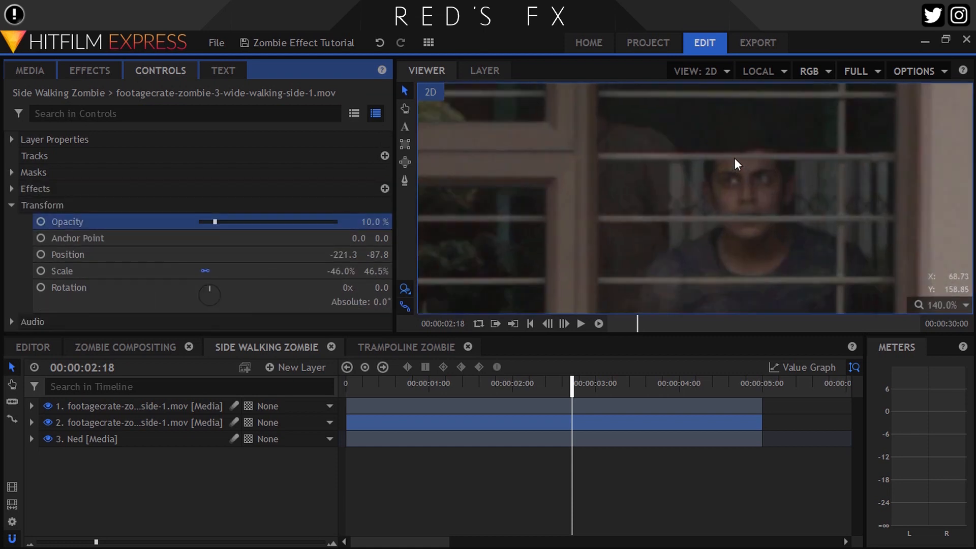
{"action": "scroll", "coordinate": [706, 158], "scroll_direction": "up", "scroll_amount": 1}
Return to the Zombie Compositing composition and view the composite
{"action": "left_click", "coordinate": [141, 351]}
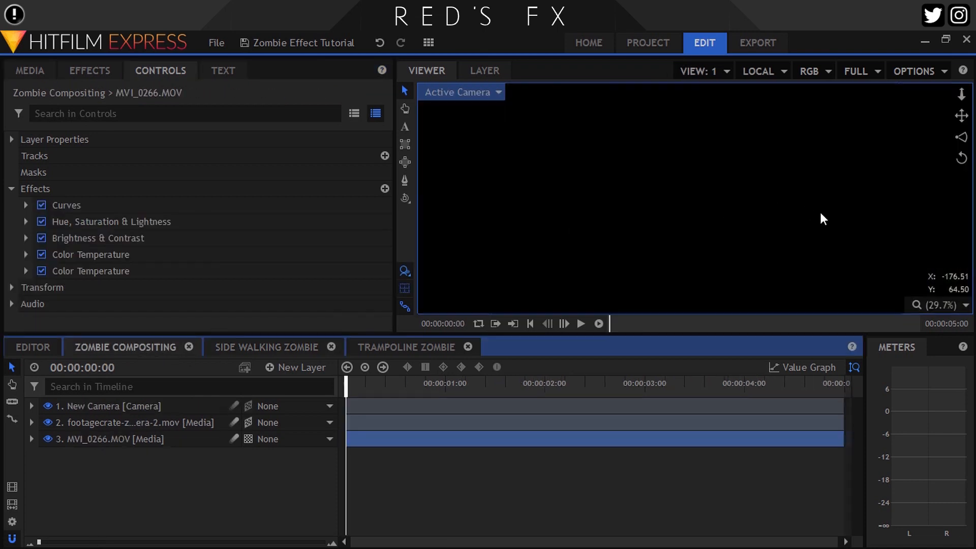
{"action": "scroll", "coordinate": [690, 176], "scroll_direction": "up", "scroll_amount": 2}
{"action": "scroll", "coordinate": [686, 172], "scroll_direction": "down", "scroll_amount": 1}
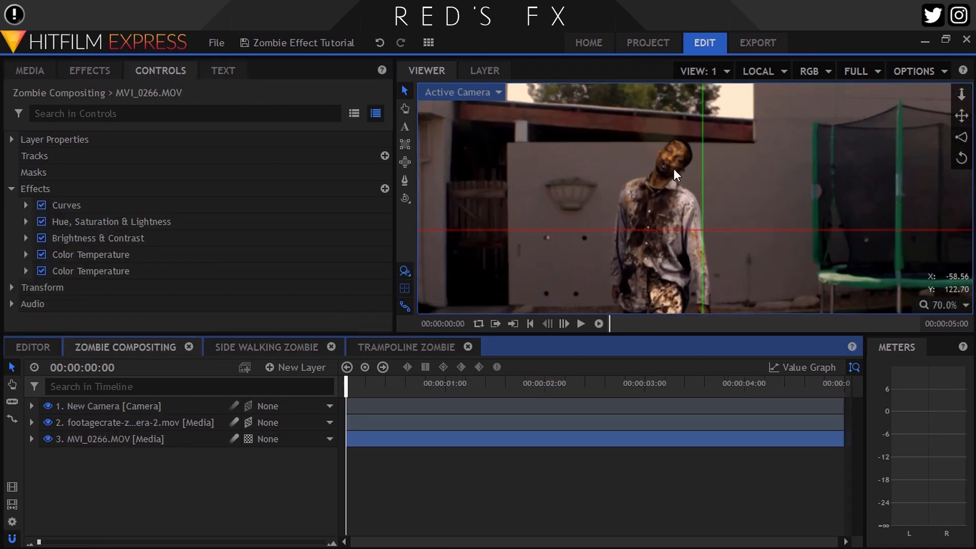